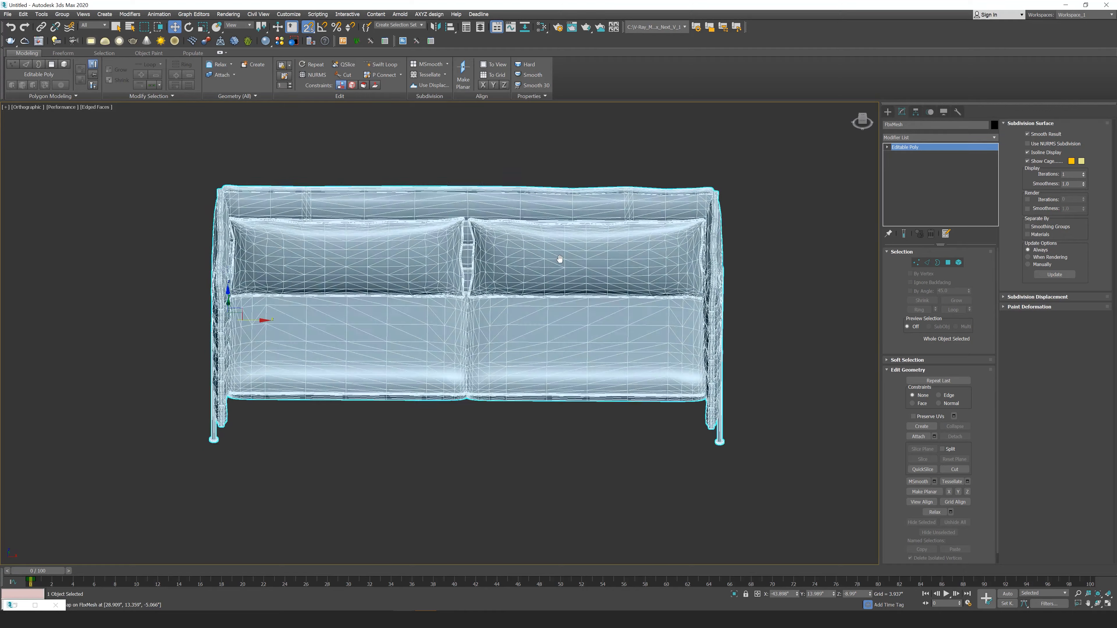
Remove five diagonal edges from the top of the sofa's right seat cushion
scroll(556, 304, up, 4)
alt+middle_drag(572, 301, 576, 324)
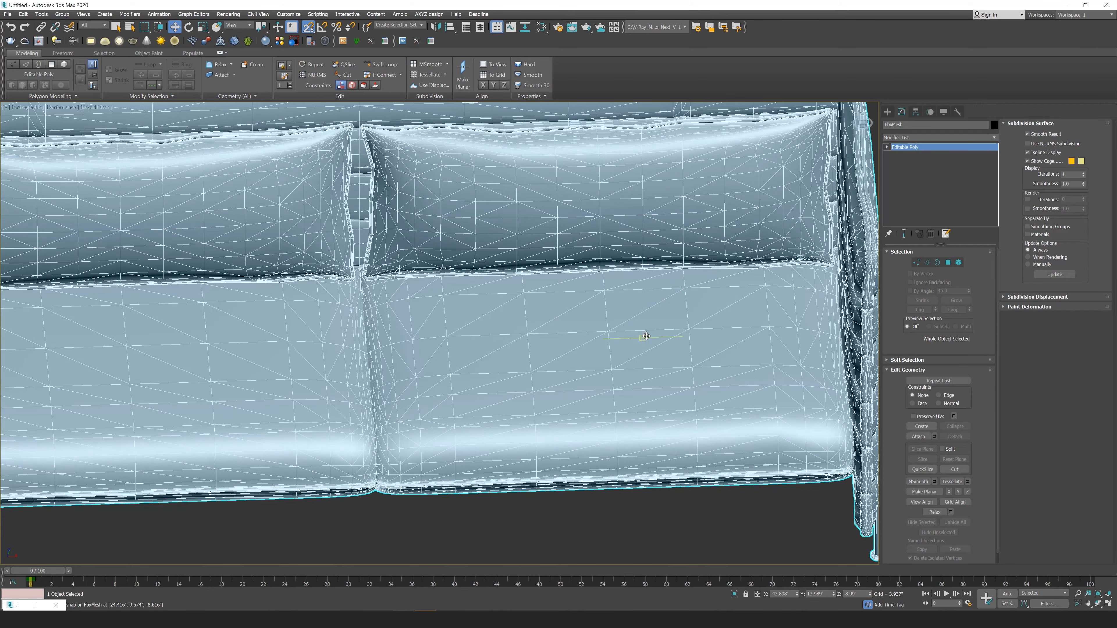
key(z)
mouse_move(645, 334)
alt+middle_down()
mouse_move(661, 325)
mouse_move(644, 335)
alt+middle_up()
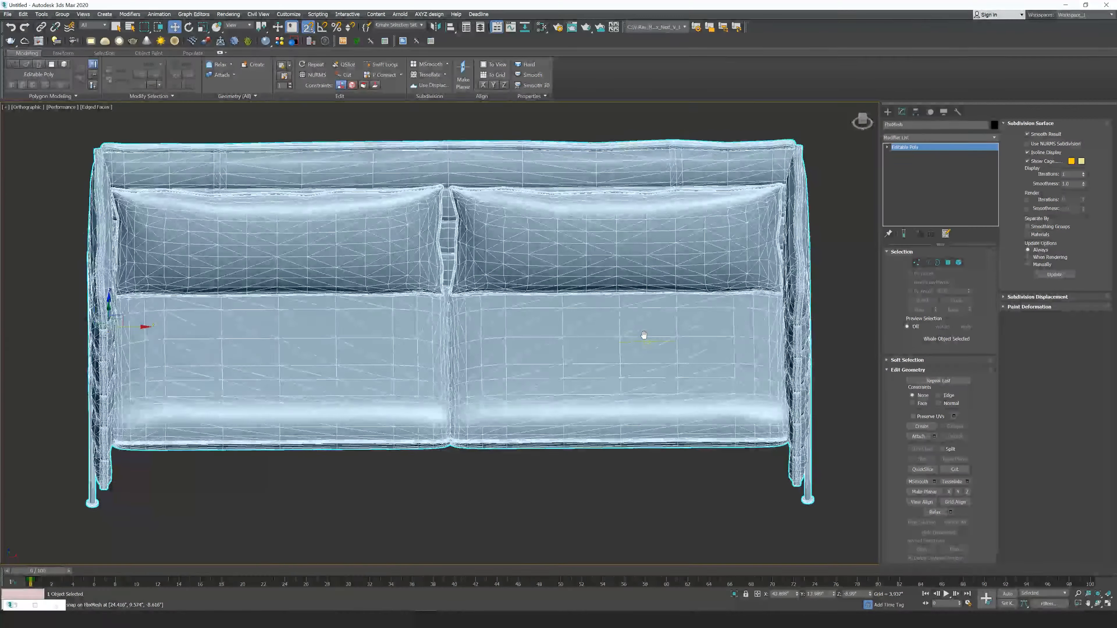
click(926, 263)
click(592, 321)
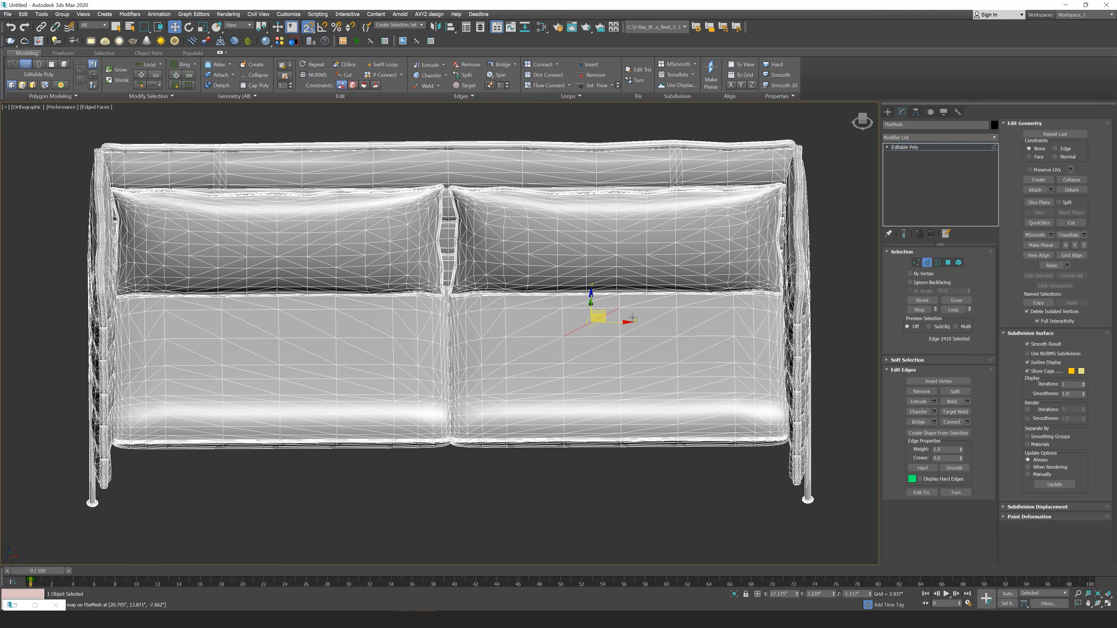
ctrl+click(659, 317)
ctrl+click(707, 322)
ctrl+click(703, 351)
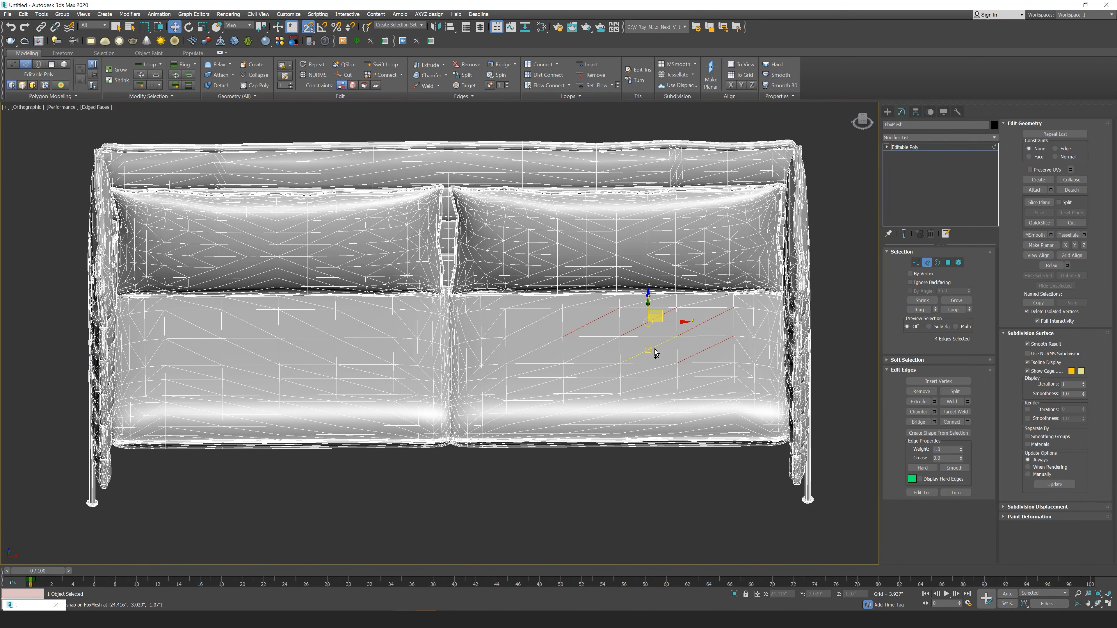
ctrl+click(653, 349)
key(BackSpace)
Convert the whole sofa mesh to an Editable Poly
scroll(653, 347, down, 4)
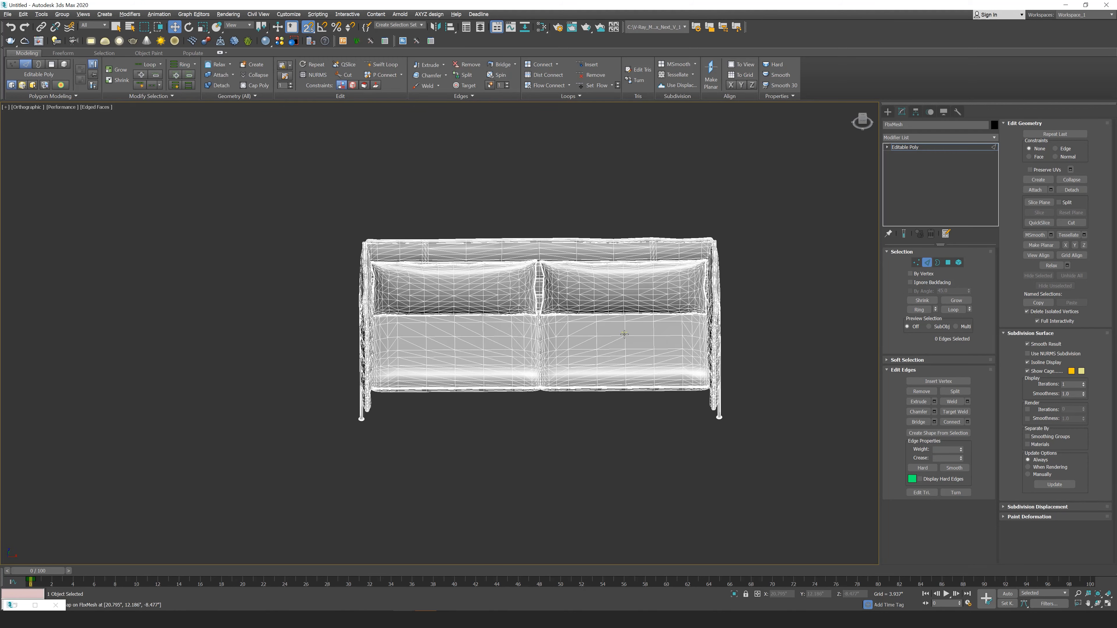
alt+middle_drag(653, 347, 570, 328)
scroll(619, 325, up, 4)
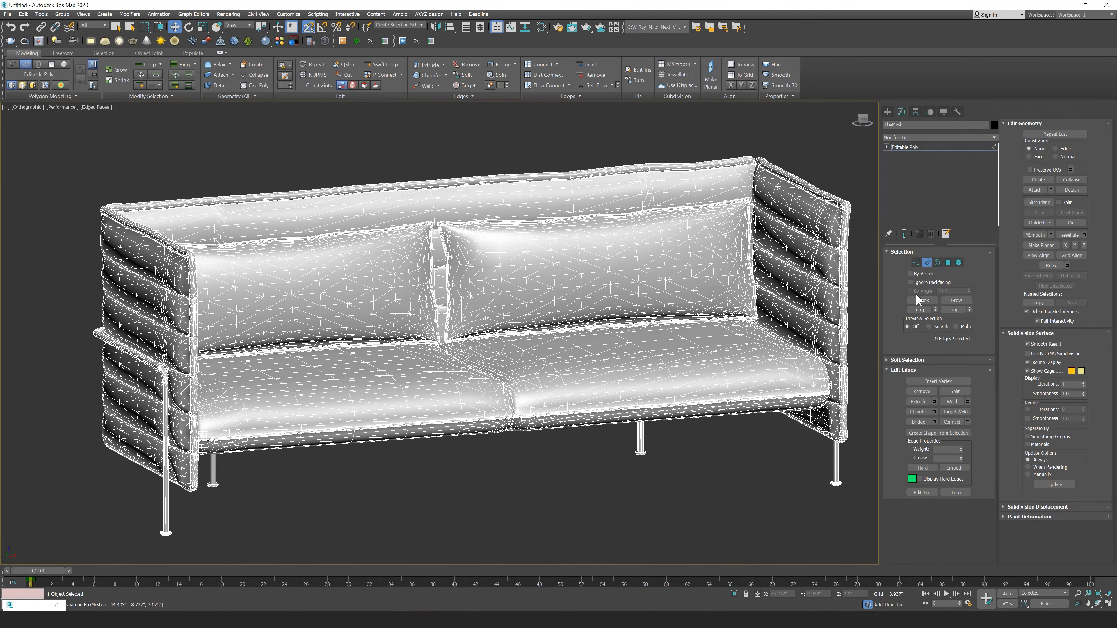
click(620, 489)
scroll(621, 489, down, 2)
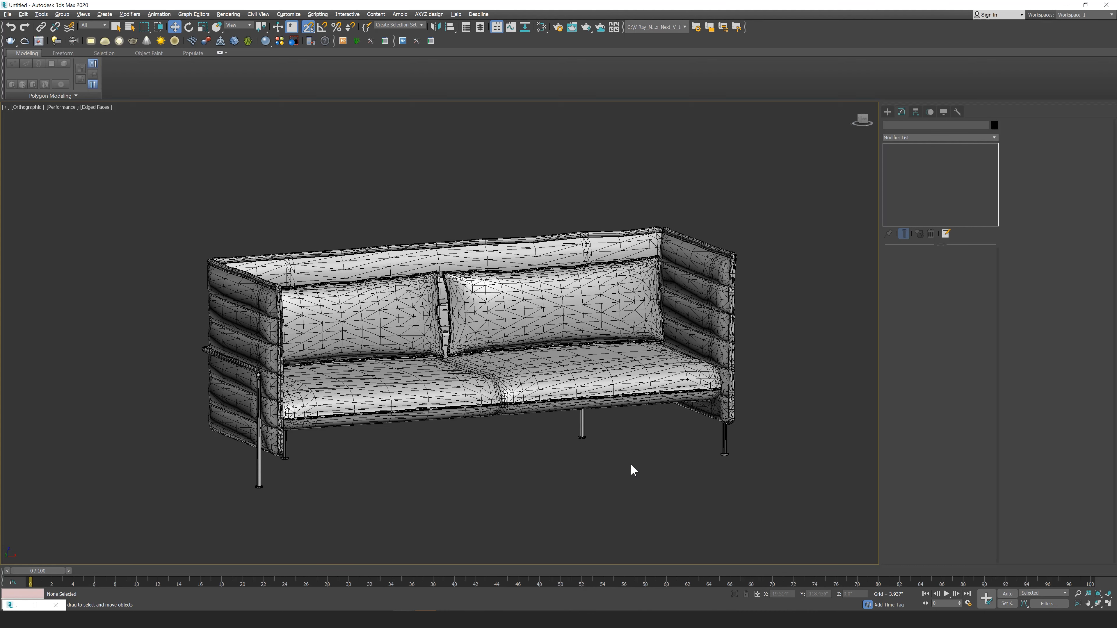
click(569, 321)
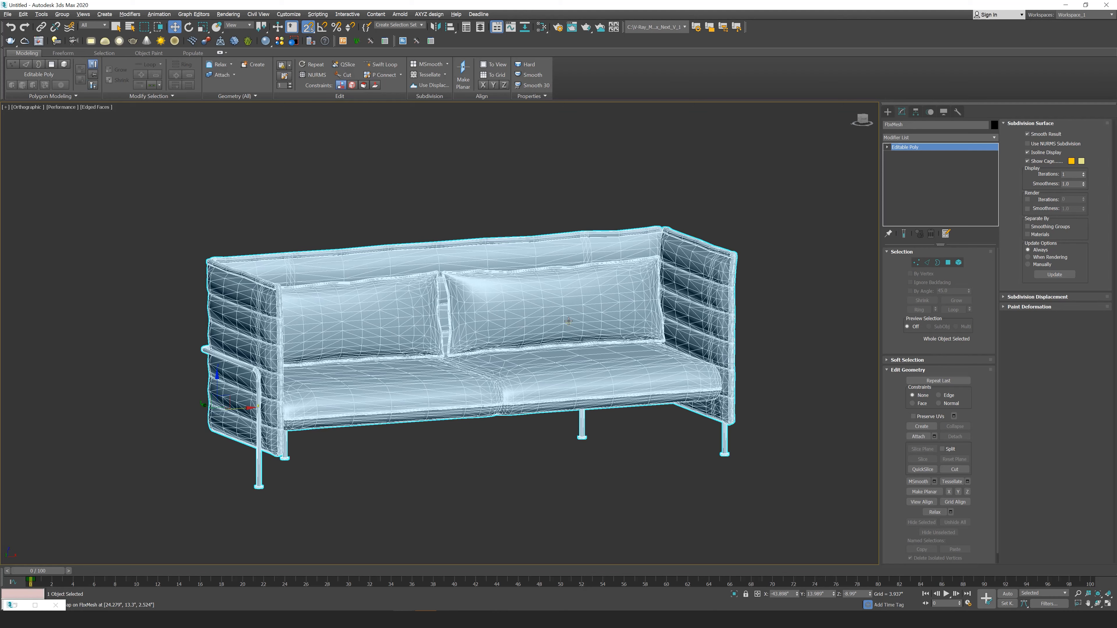
right_click(569, 322)
mouse_move(617, 409)
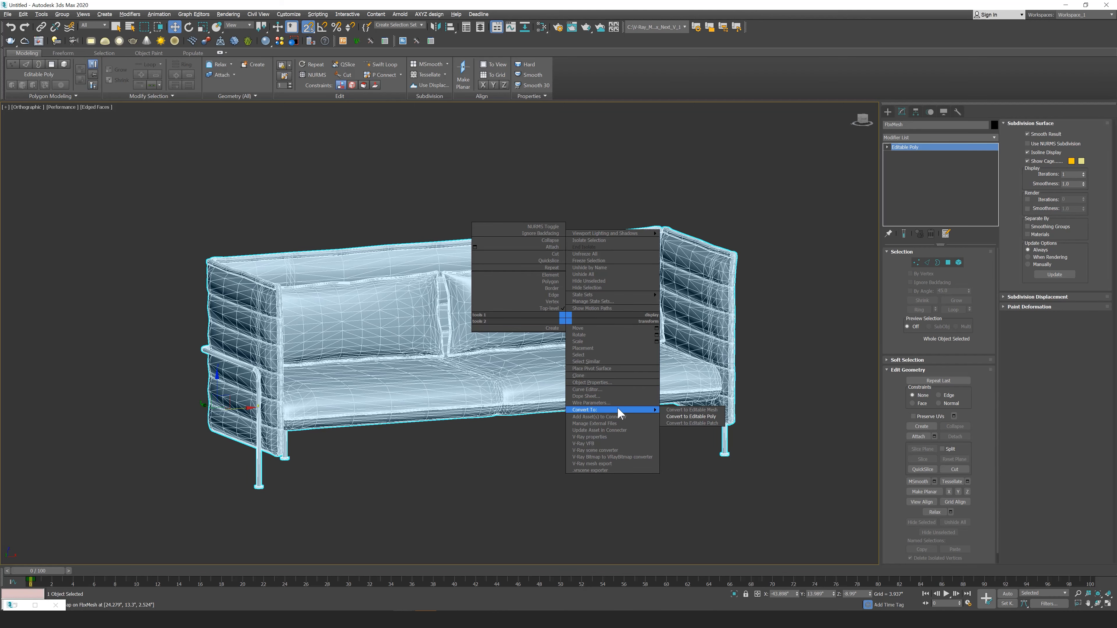
click(691, 417)
click(927, 263)
key(z)
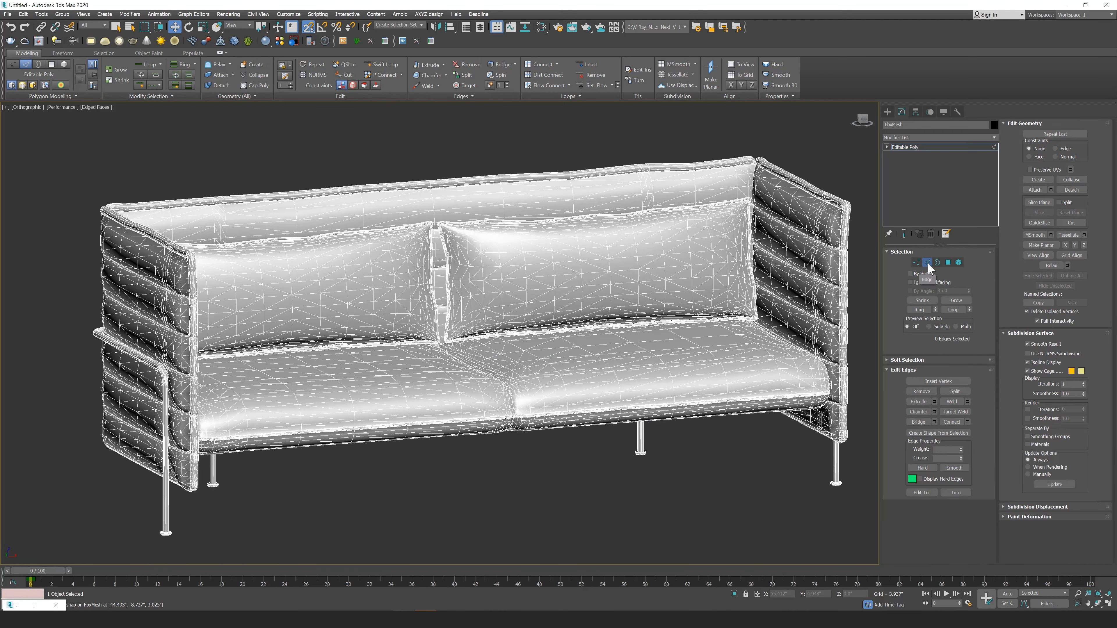
click(927, 264)
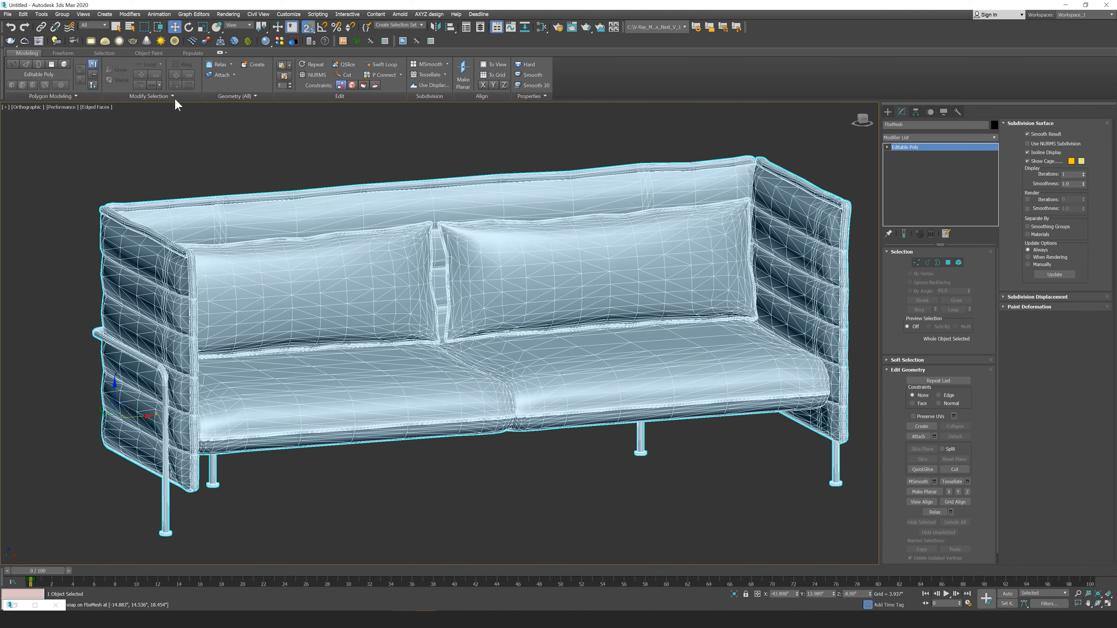
Apply Quadrify All to the whole sofa mesh and deselect it
click(219, 52)
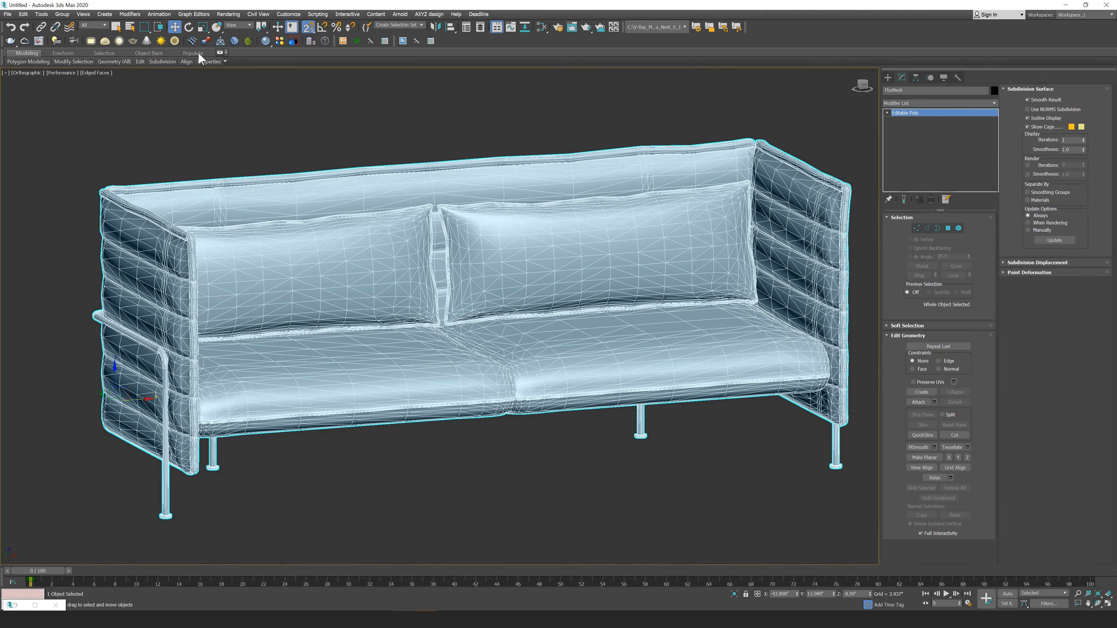
click(220, 53)
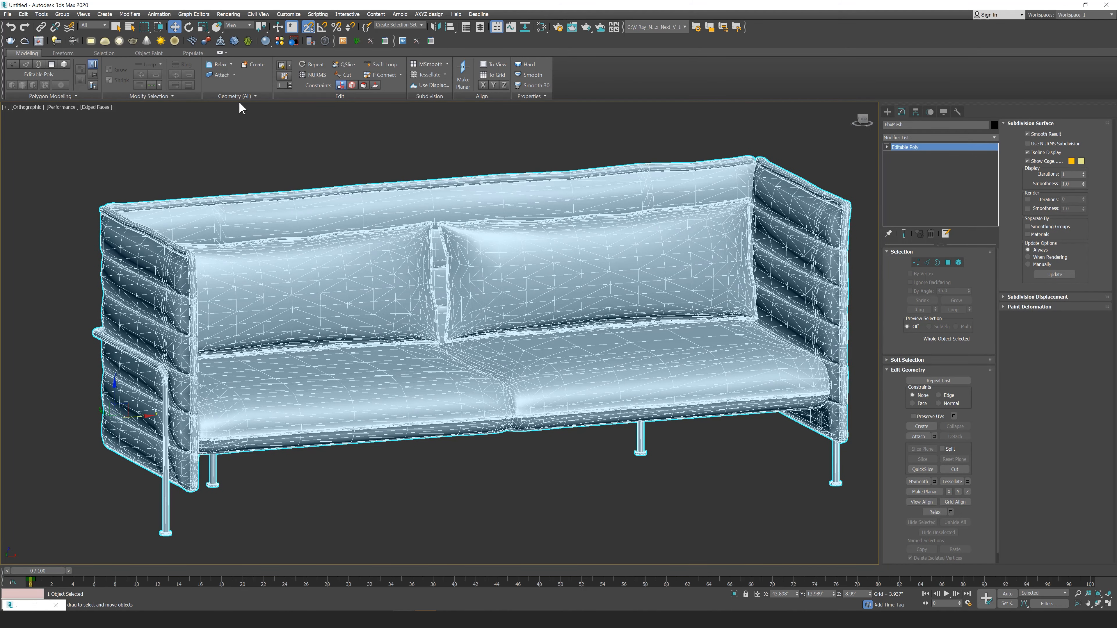
click(247, 97)
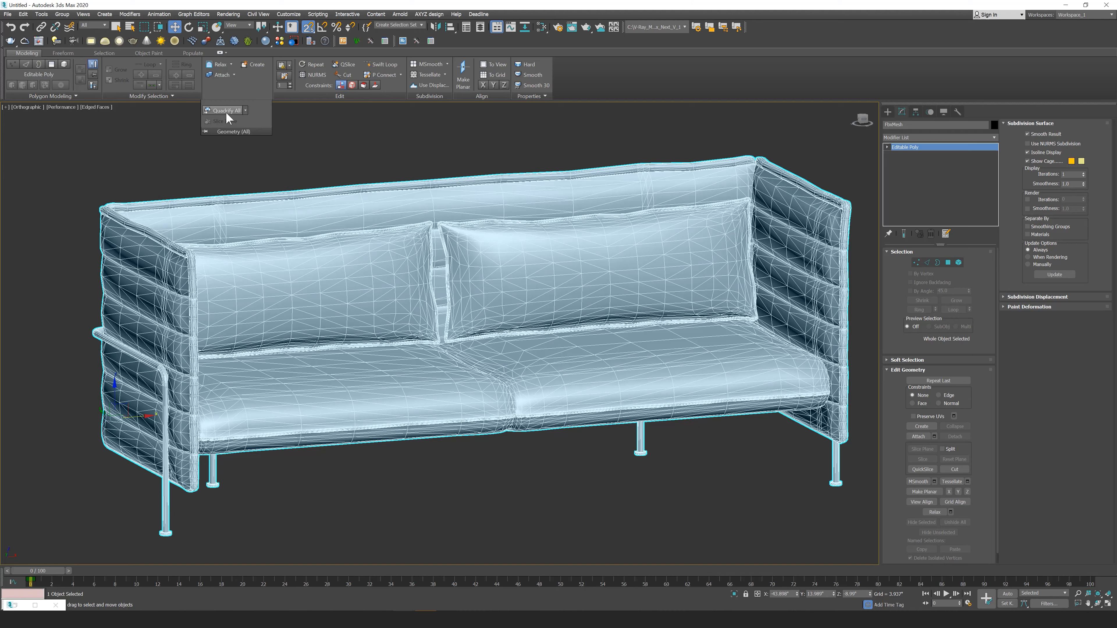
click(292, 113)
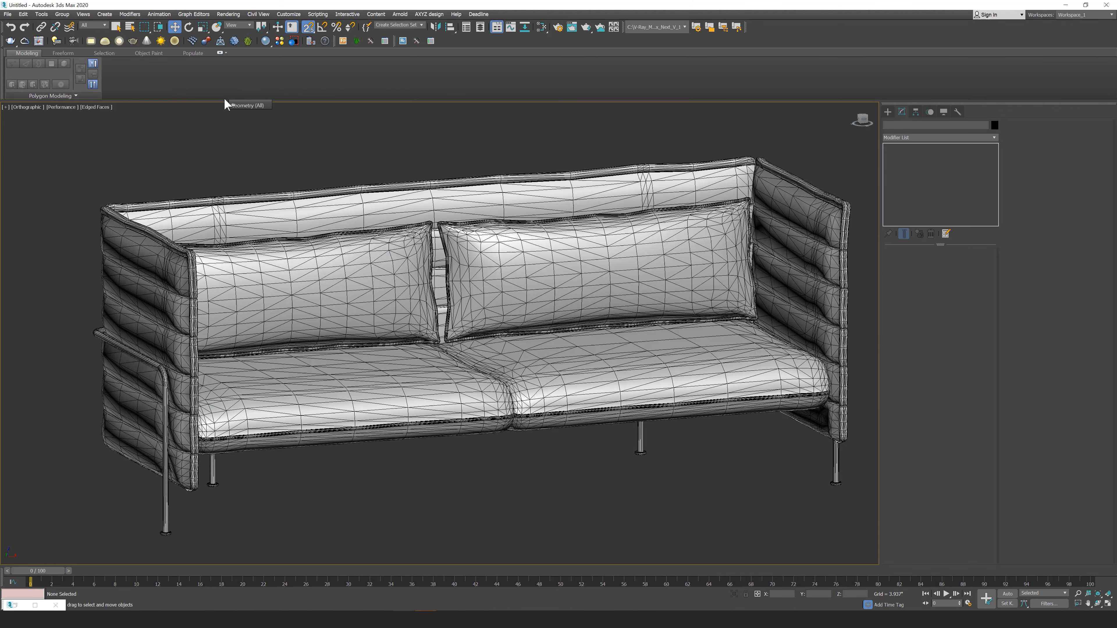
click(249, 199)
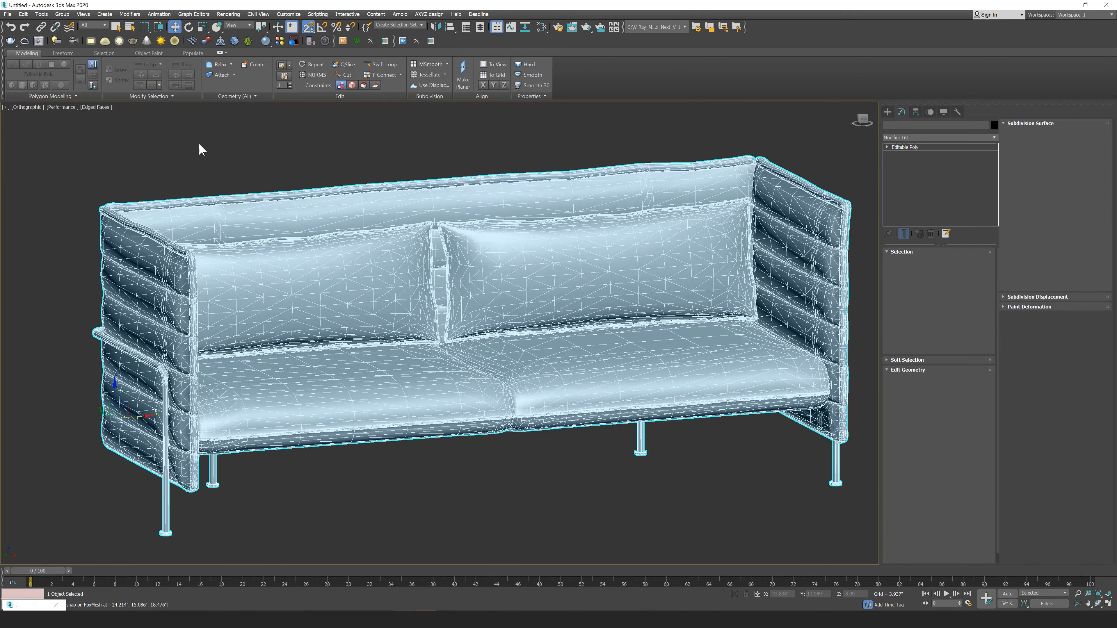
click(256, 97)
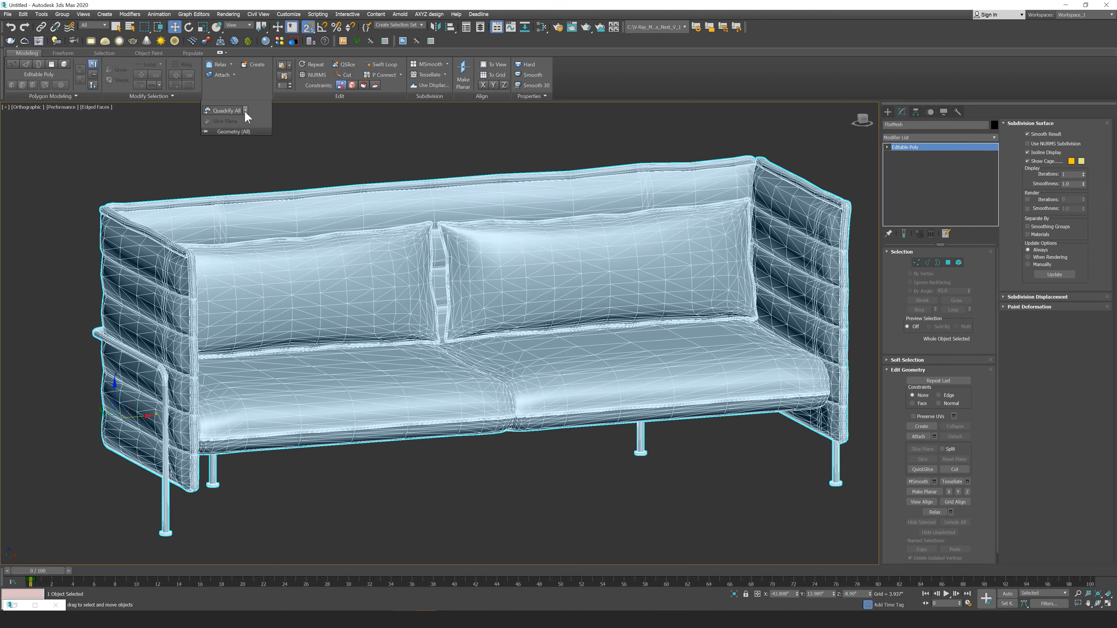
click(245, 111)
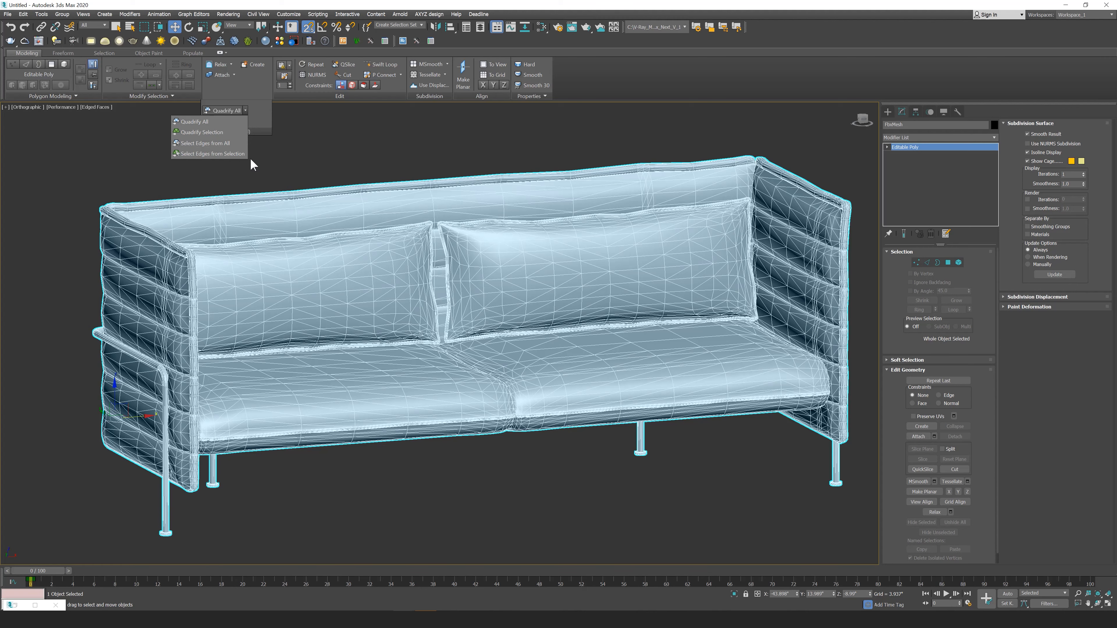
click(237, 125)
scroll(482, 249, down, 3)
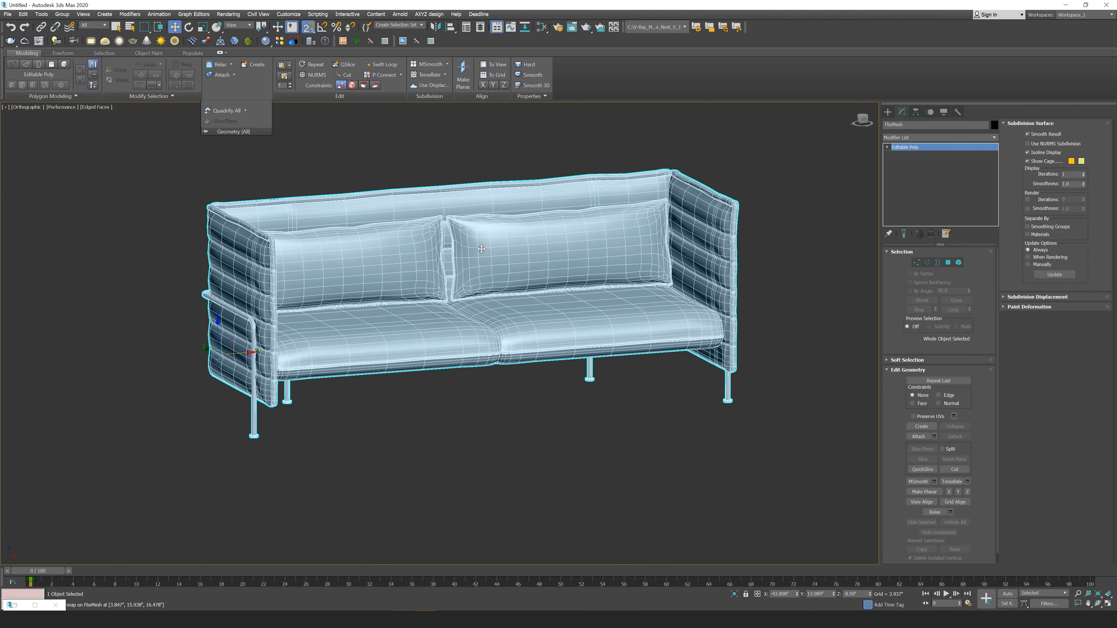
click(539, 452)
middle_drag(559, 269, 594, 266)
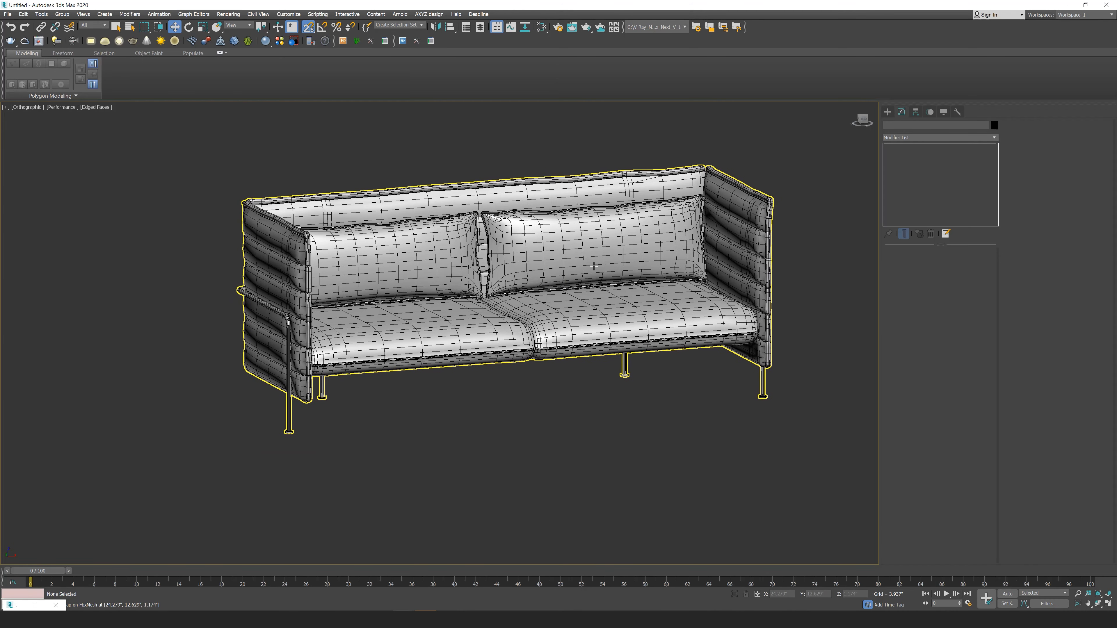
scroll(563, 284, up, 2)
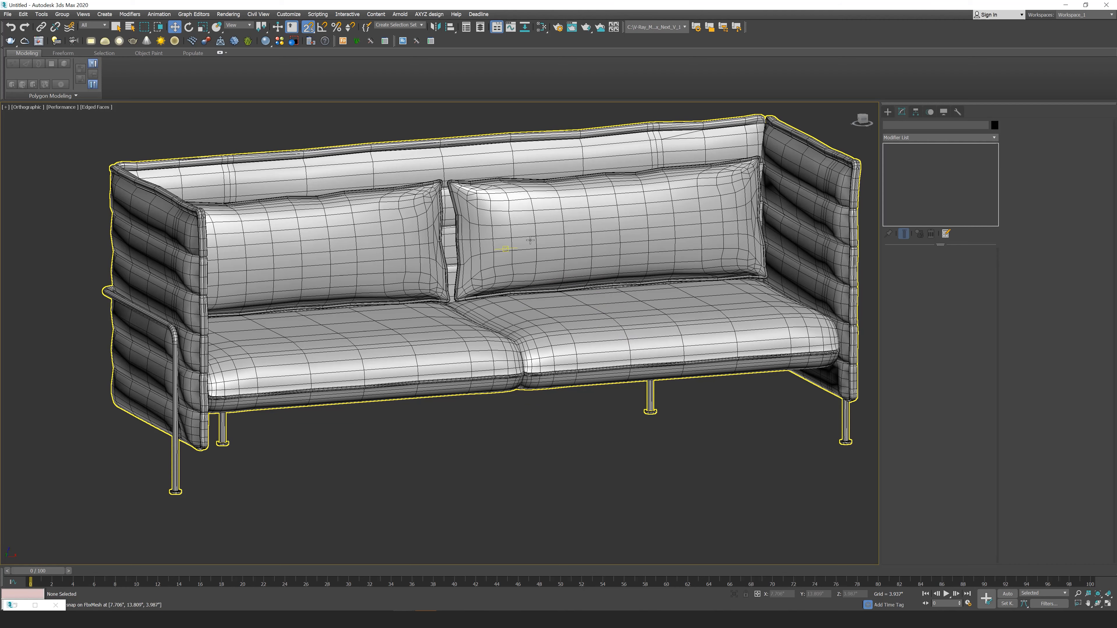
Select the leftover triangular polygon on the backrest just below the upper piping near the right end, and inspect it
click(616, 198)
click(656, 111)
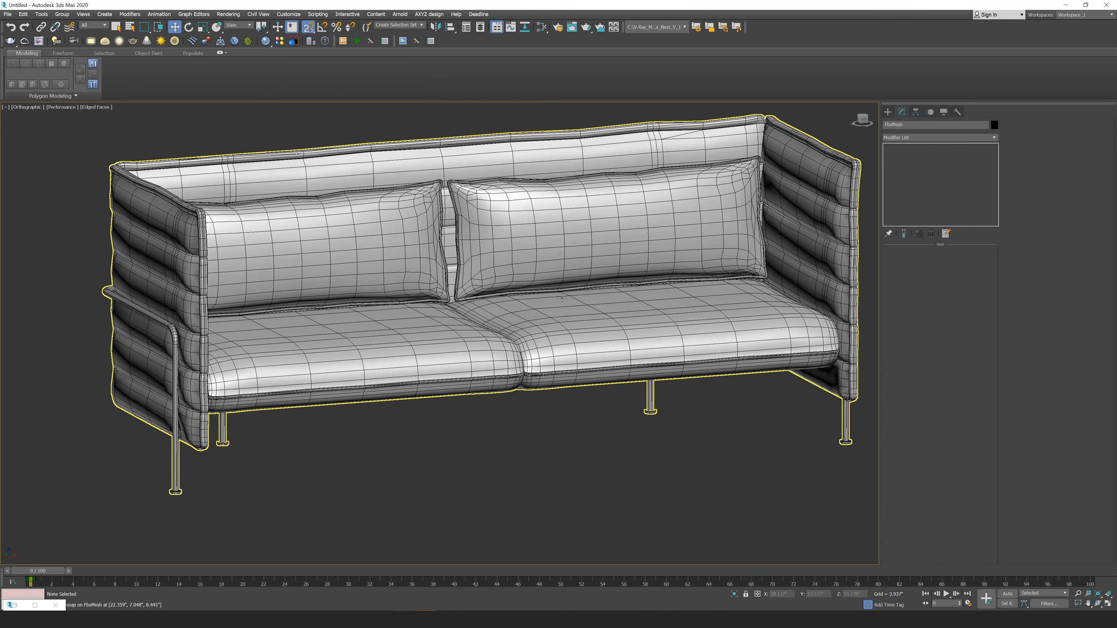
scroll(723, 117, up, 5)
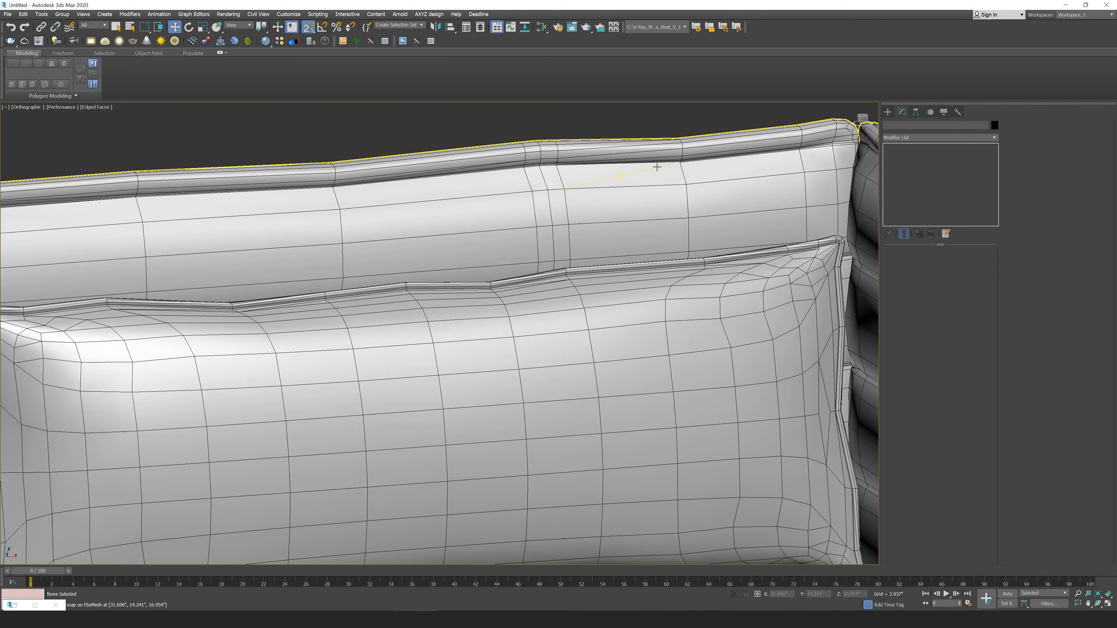
click(657, 167)
alt+middle_drag(658, 167, 490, 191)
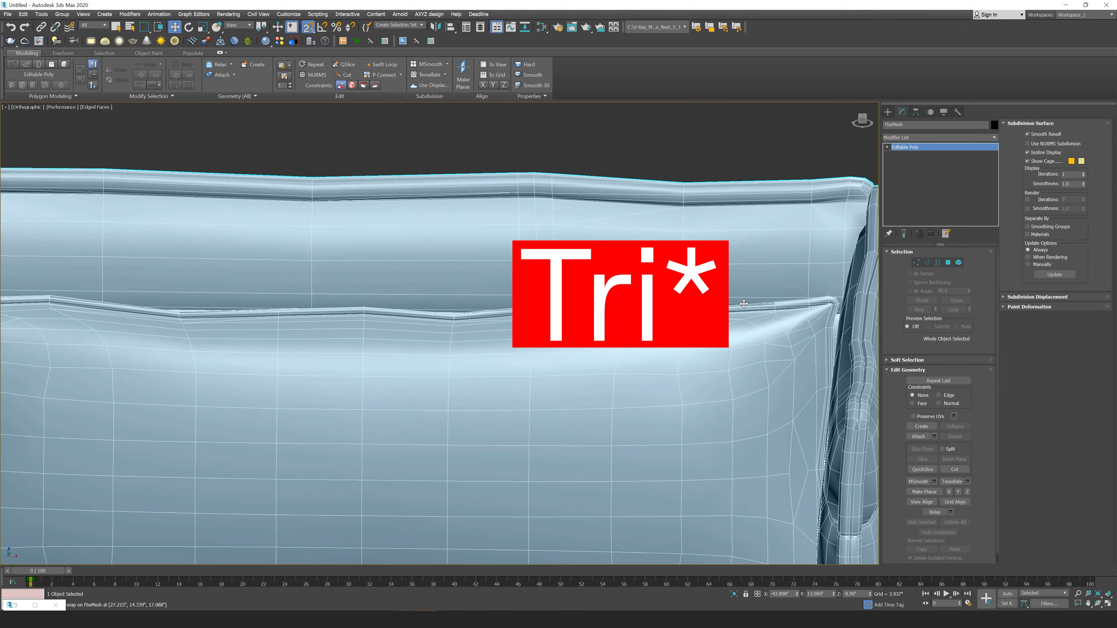
click(948, 264)
click(658, 223)
middle_drag(658, 224, 557, 260)
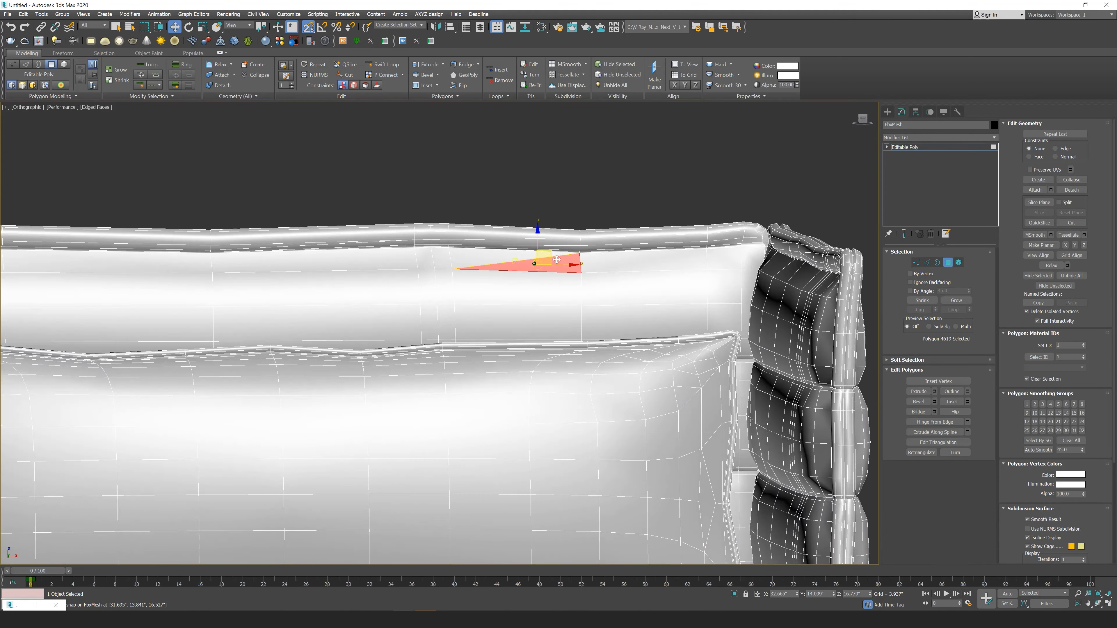
scroll(487, 223, up, 3)
middle_drag(646, 293, 660, 263)
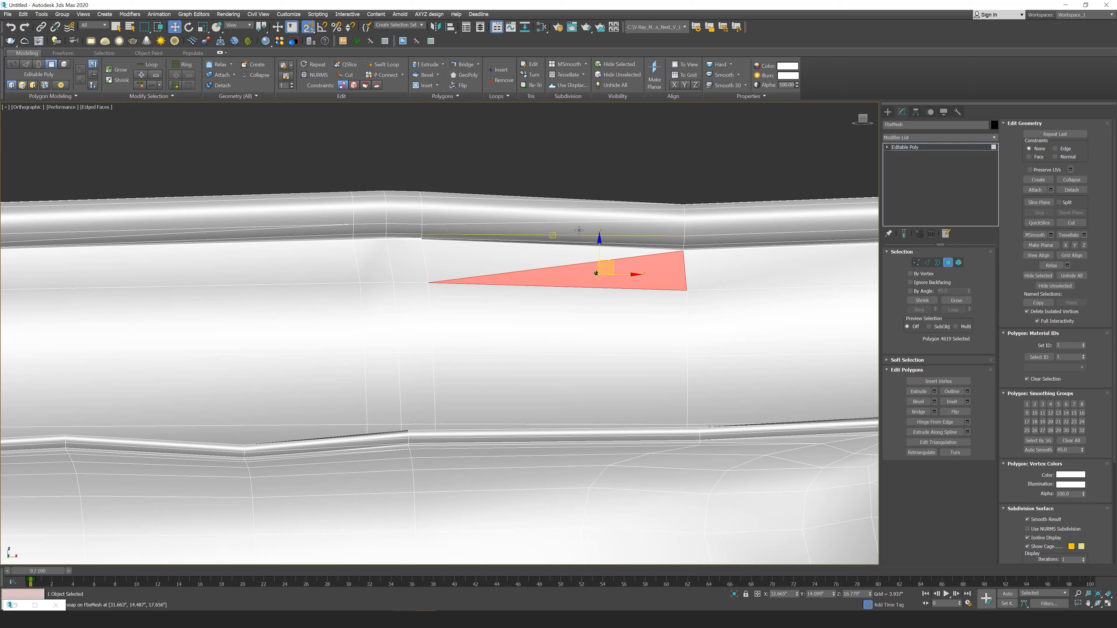
alt+middle_drag(679, 256, 589, 236)
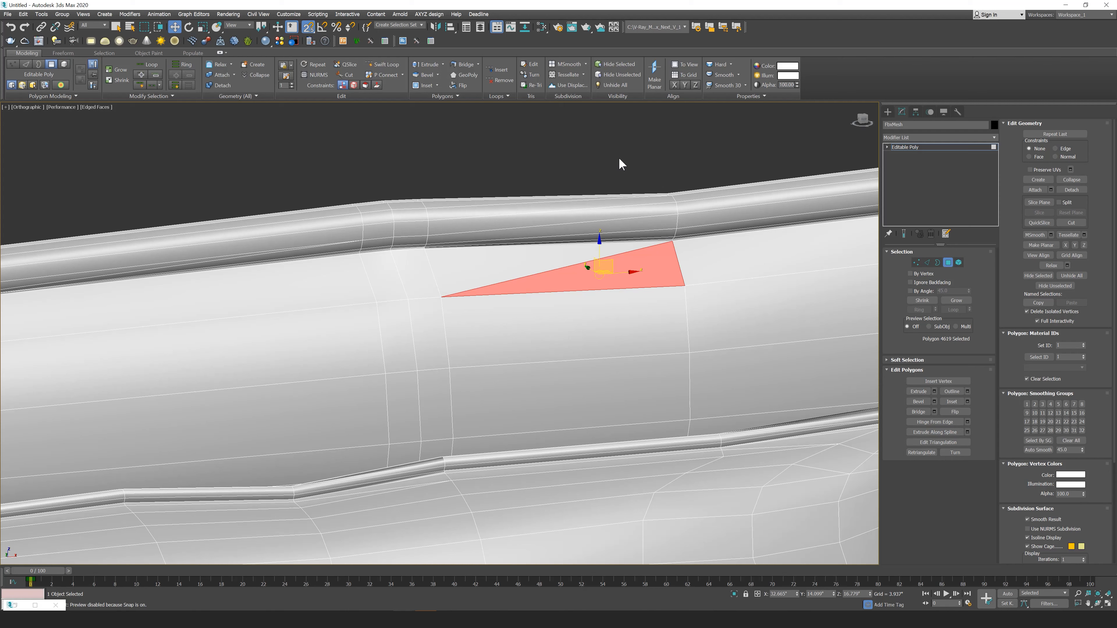
click(628, 172)
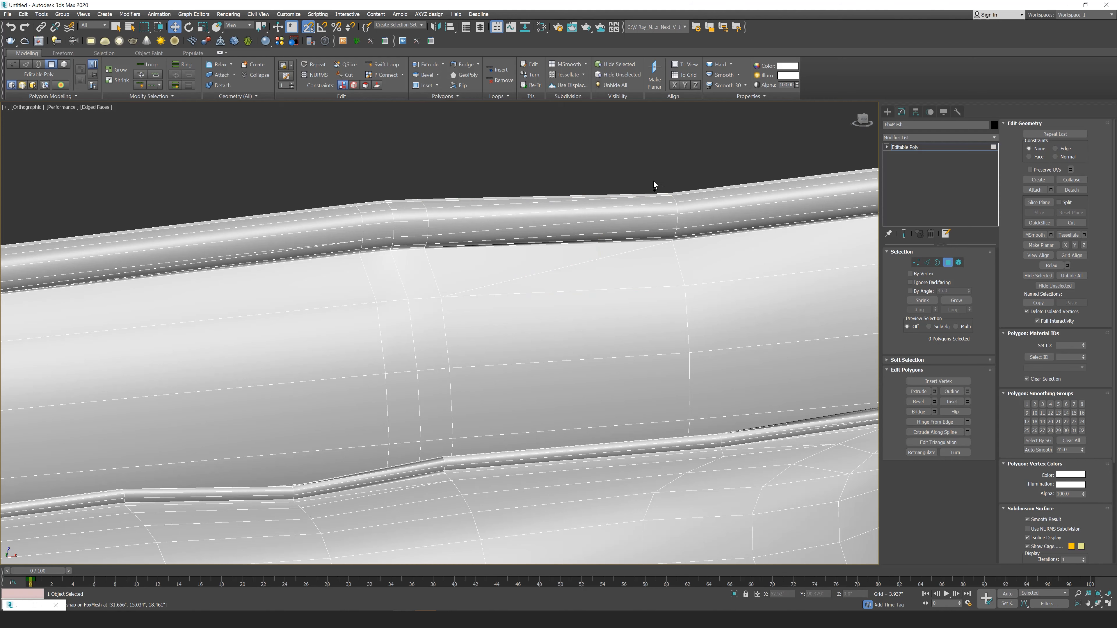
Undo the Quadrify All operation on the sofa mesh
key(ctrl+z)
key(ctrl+z)
key(ctrl+z)
click(529, 224)
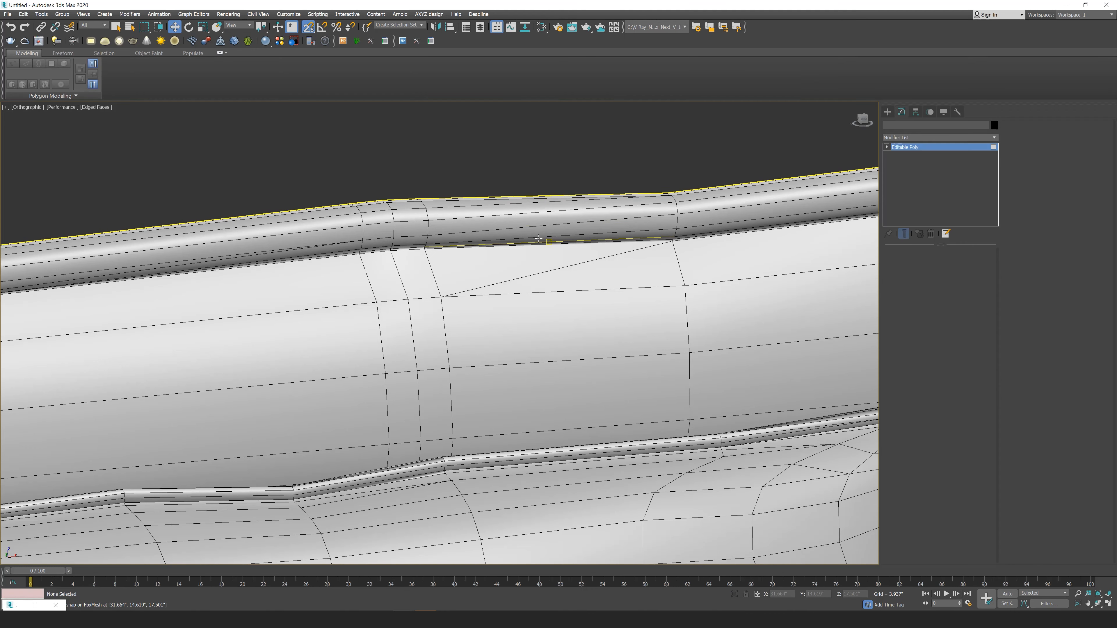
Select the diagonal edges across the whole sofa mesh with Select Edges from All and switch to Edge level
key(4)
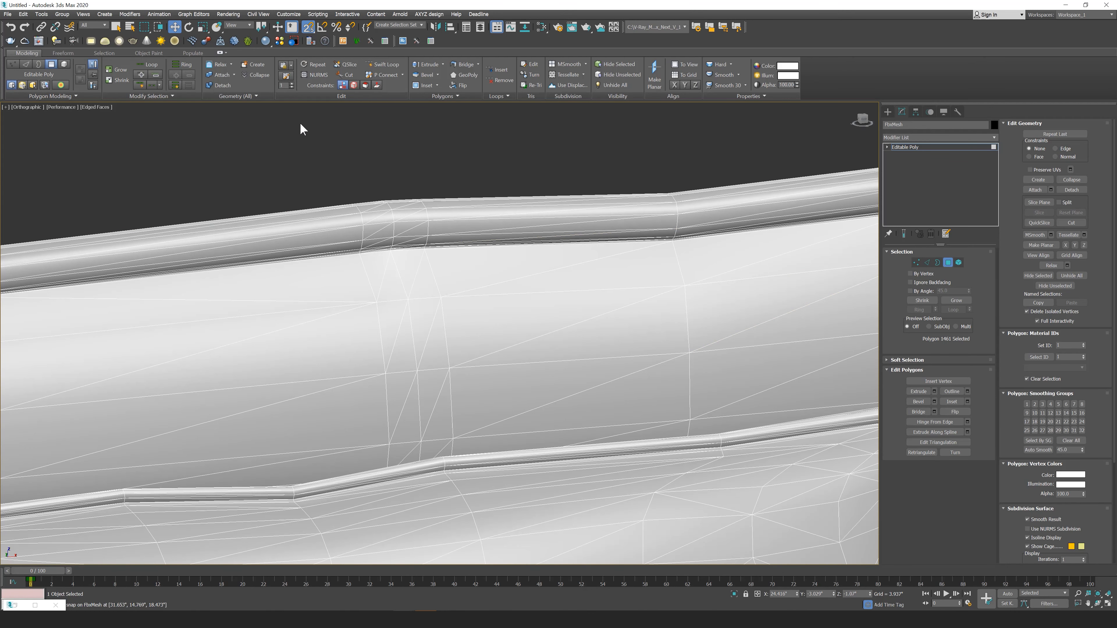
click(256, 95)
click(245, 111)
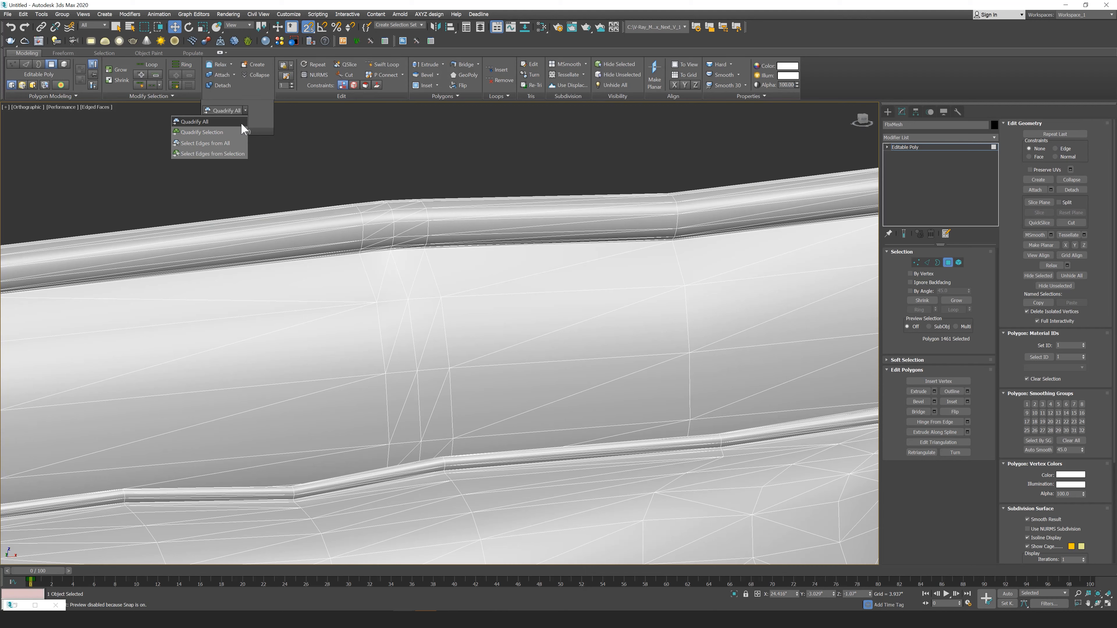
click(232, 142)
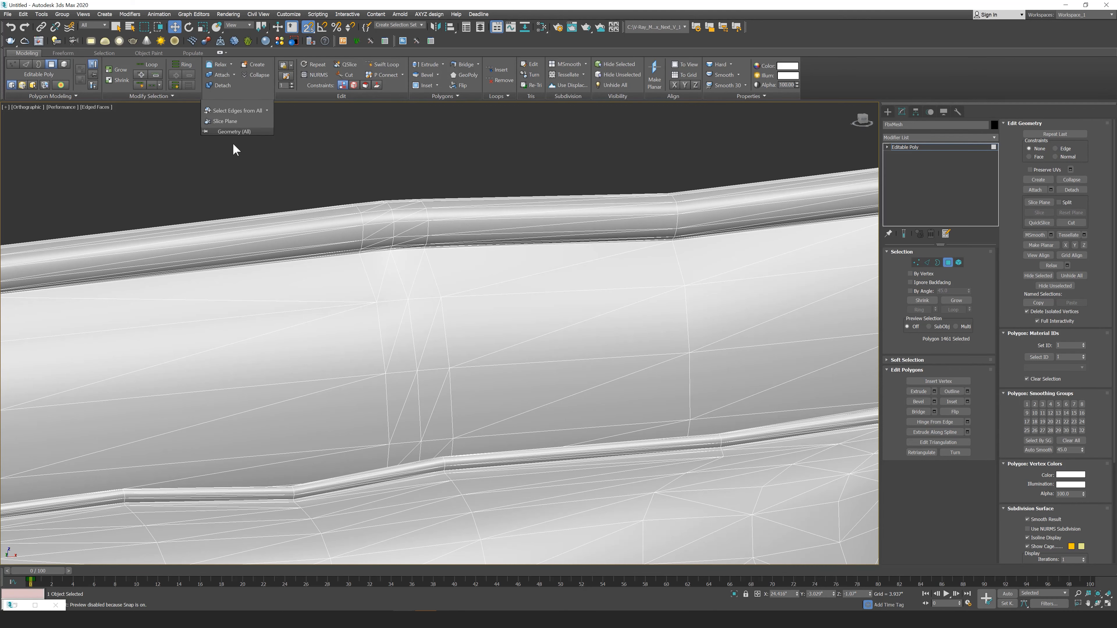
click(927, 263)
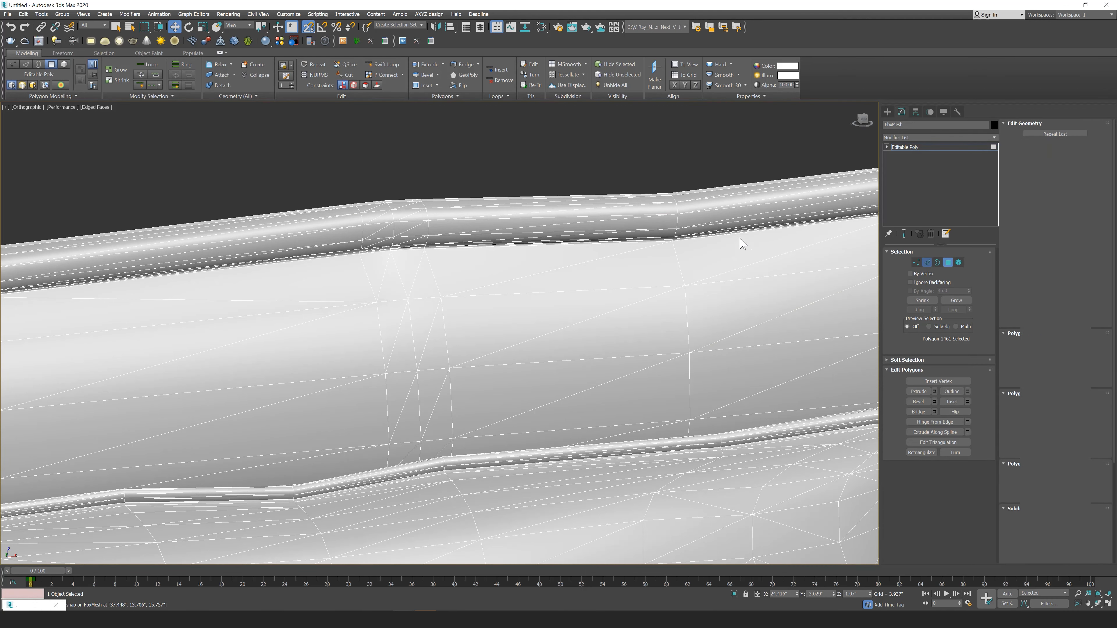
scroll(659, 244, down, 4)
alt+middle_drag(668, 242, 638, 247)
middle_drag(691, 272, 681, 167)
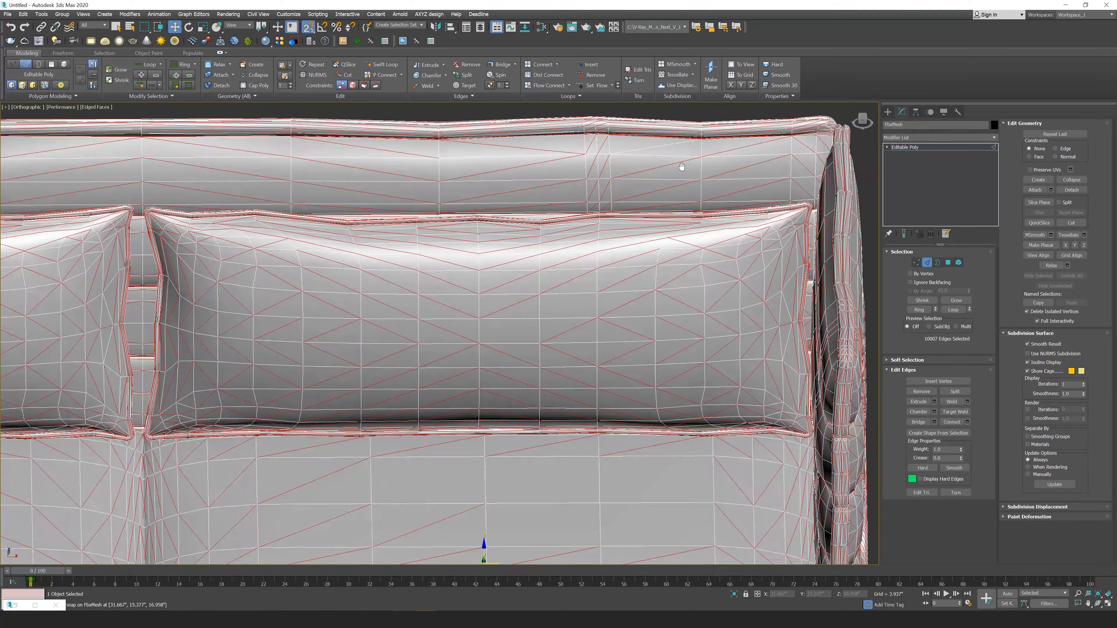
scroll(671, 214, down, 5)
alt+middle_drag(660, 255, 656, 235)
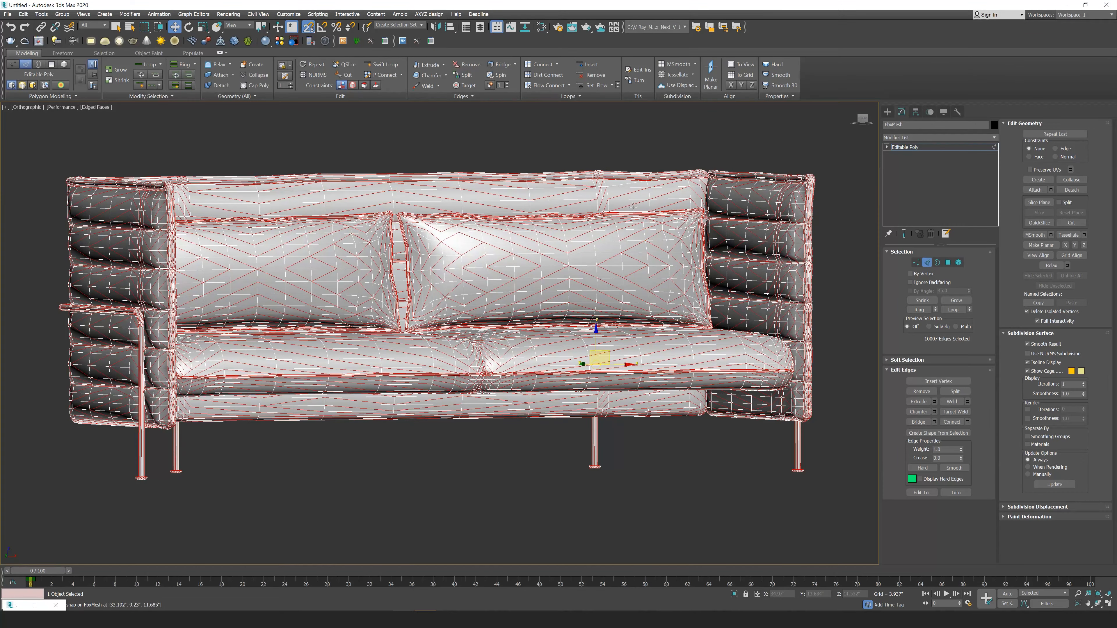
Examine the selected diagonal edges along the backrest's upper piping and the panel just below it
scroll(618, 189, up, 6)
scroll(609, 286, up, 3)
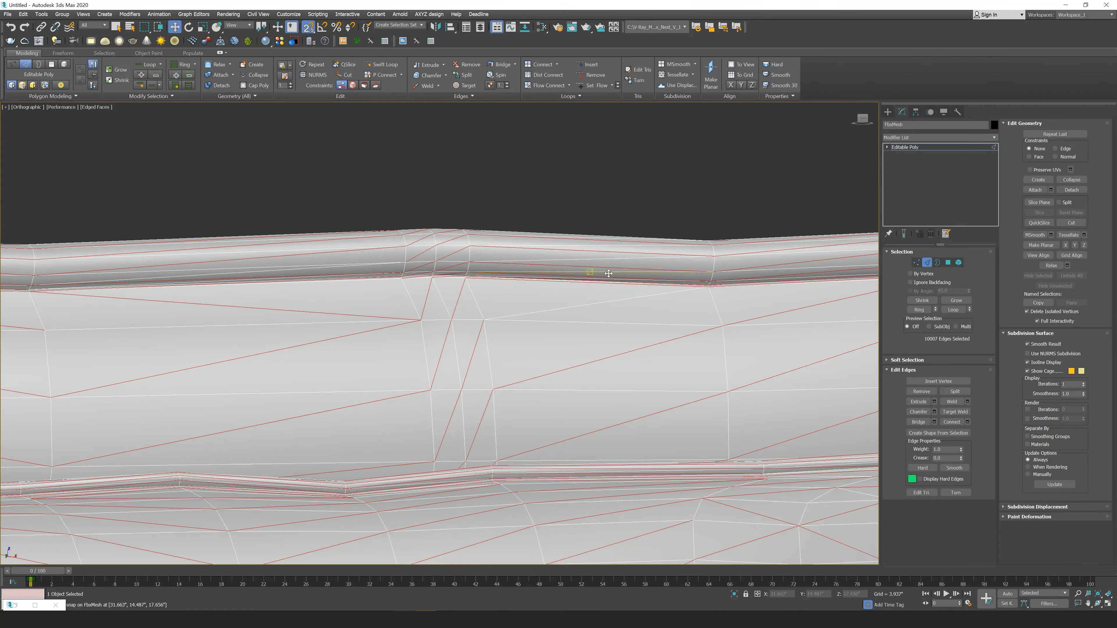
alt+middle_drag(608, 272, 524, 295)
scroll(616, 274, up, 1)
scroll(734, 241, up, 2)
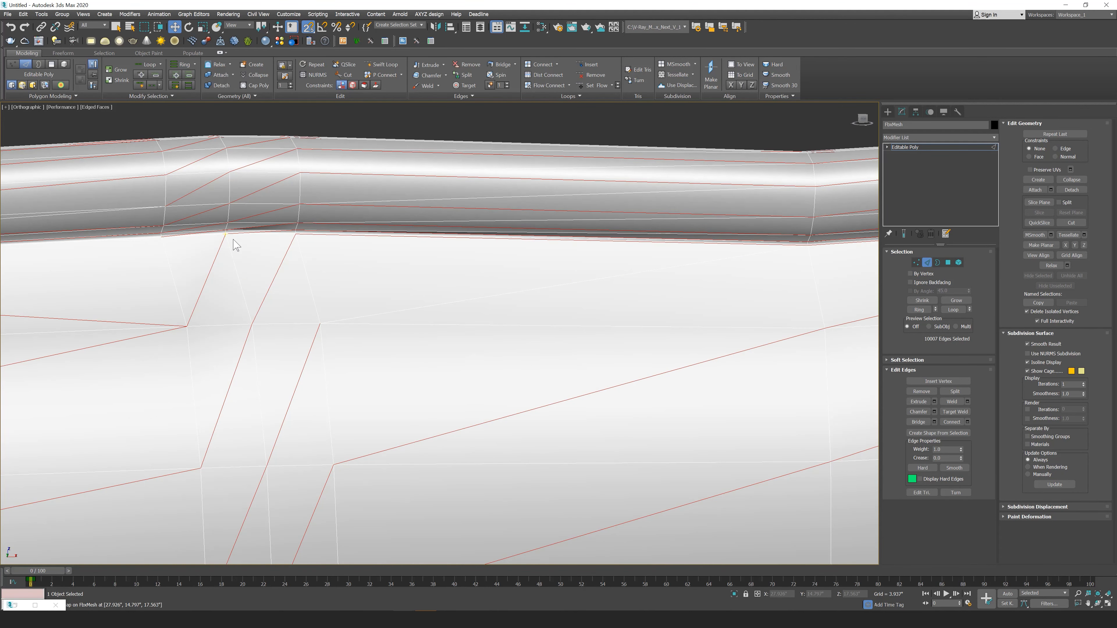
scroll(504, 247, down, 2)
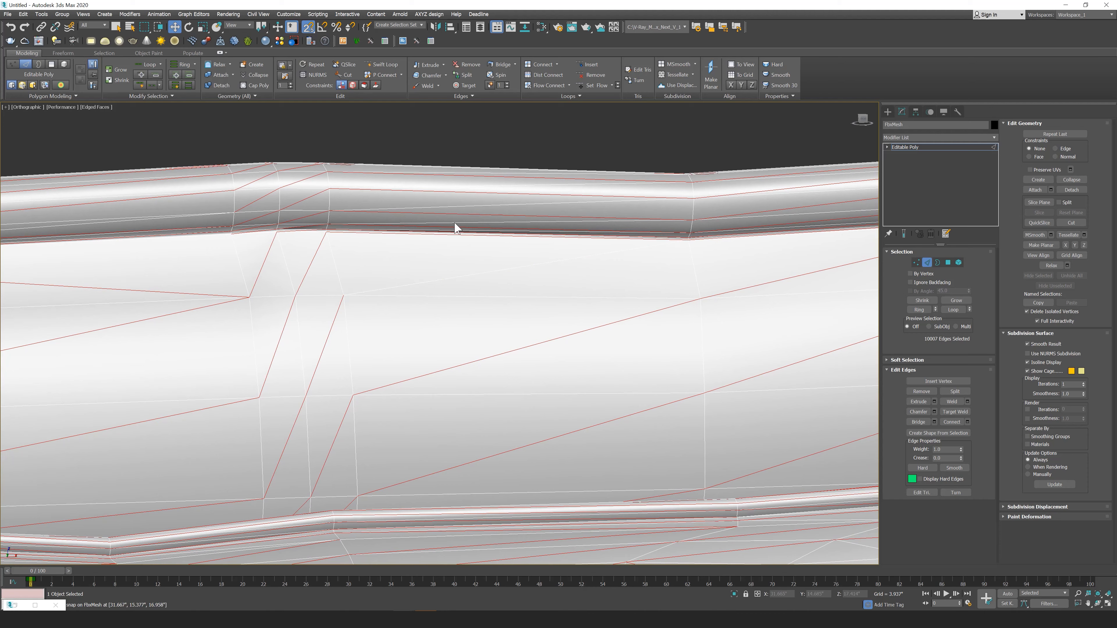
alt+middle_drag(533, 258, 692, 241)
scroll(692, 241, up, 2)
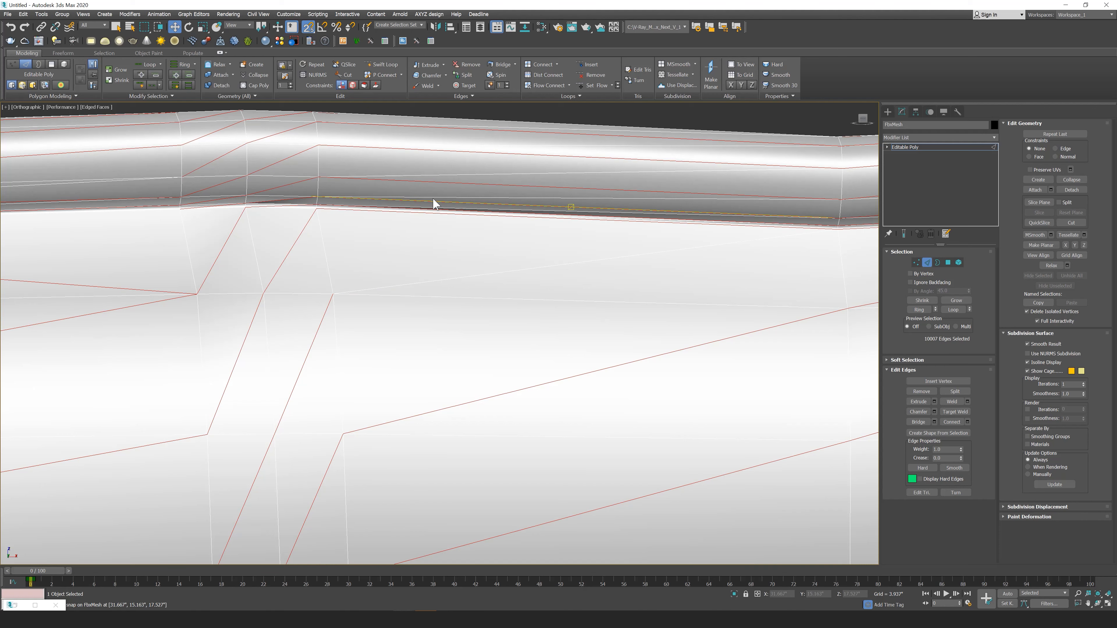
Remove the diagonal edges across one section of the upper piping and the backrest strip below it, including their vertices, and leave Edge level
click(696, 248)
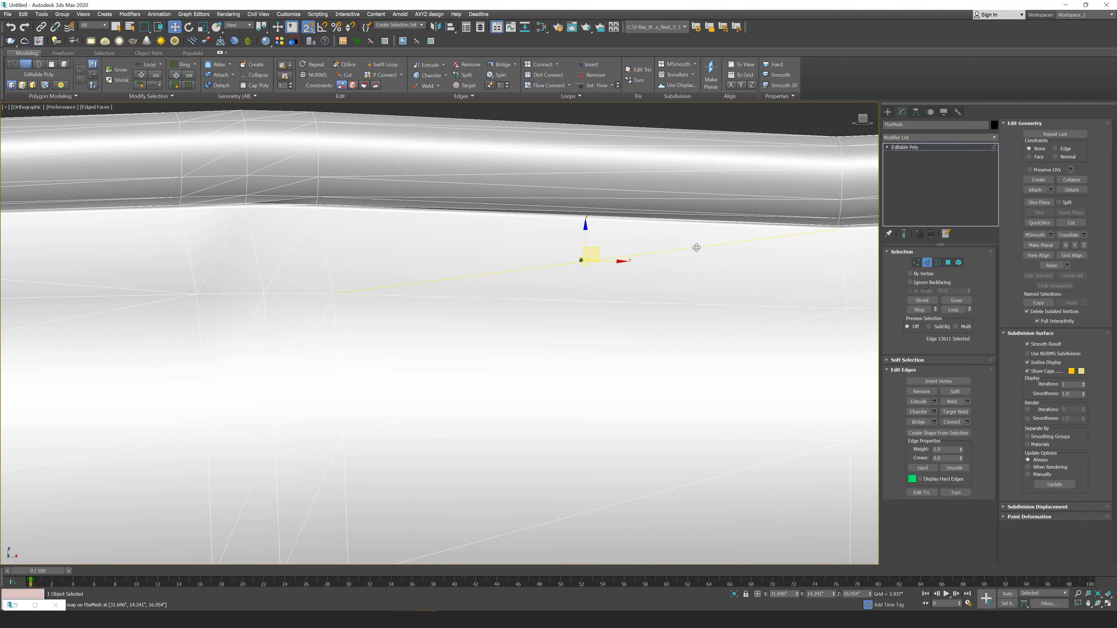
ctrl+click(664, 214)
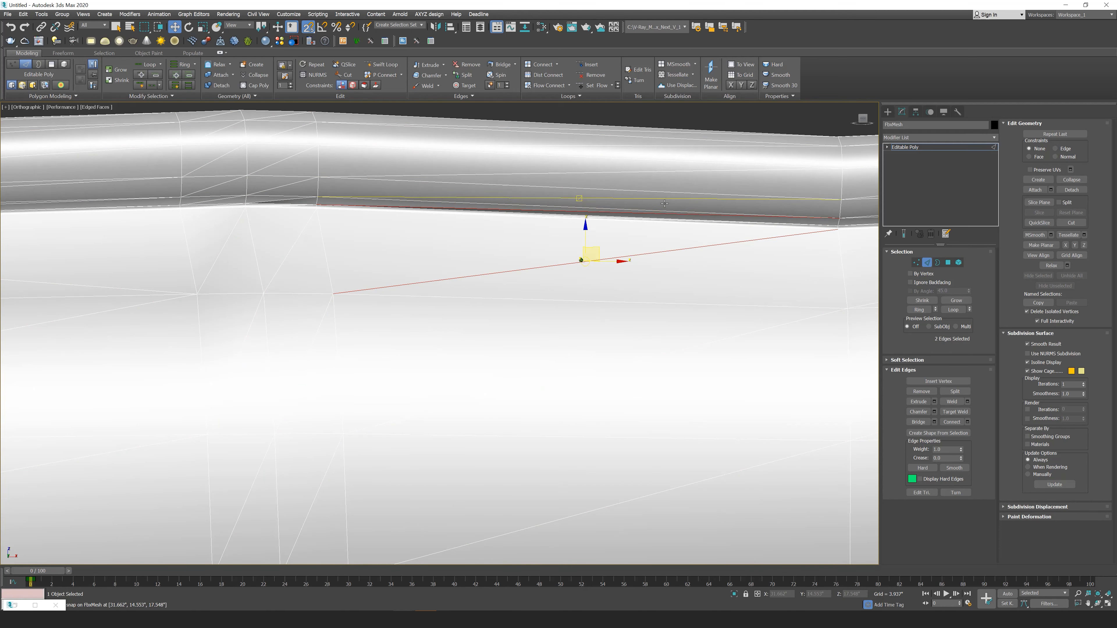
ctrl+click(668, 198)
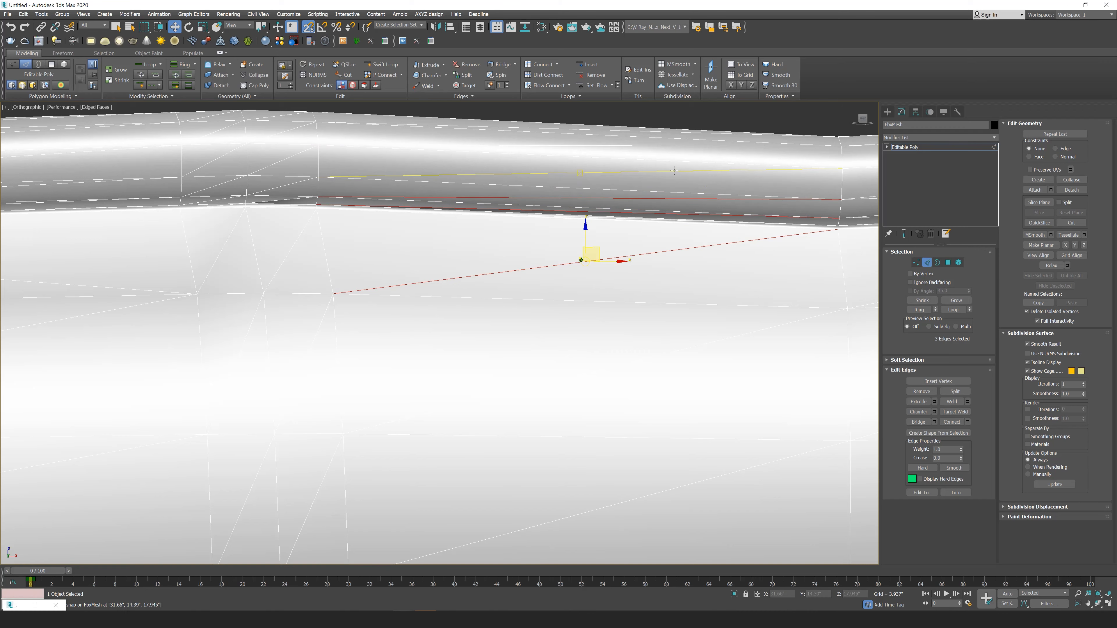
ctrl+click(674, 171)
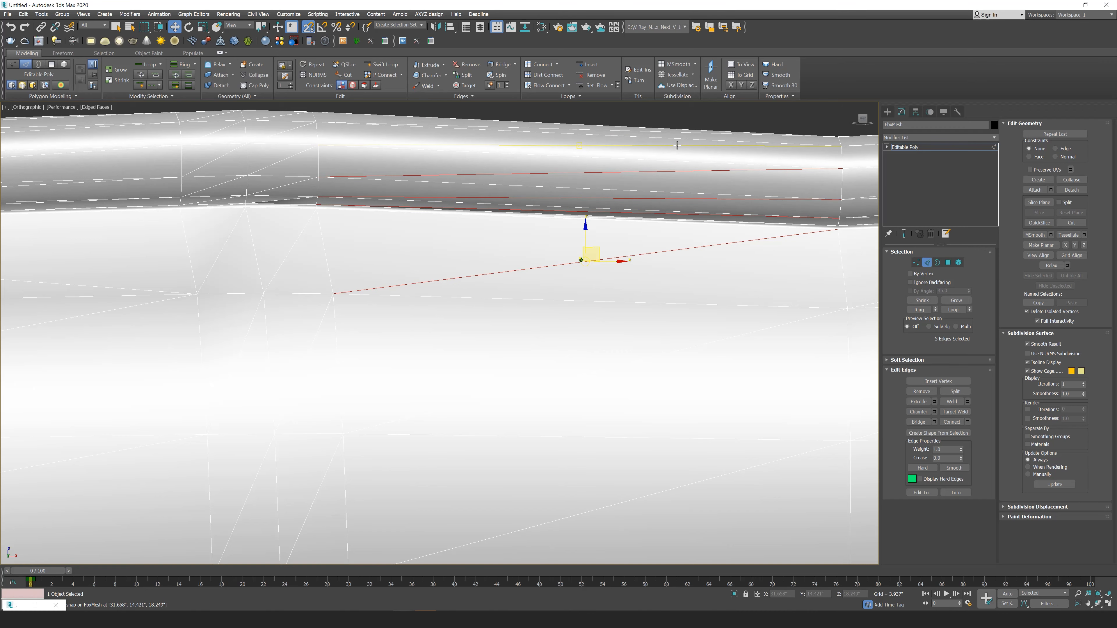
ctrl+click(677, 145)
alt+middle_drag(674, 168, 667, 185)
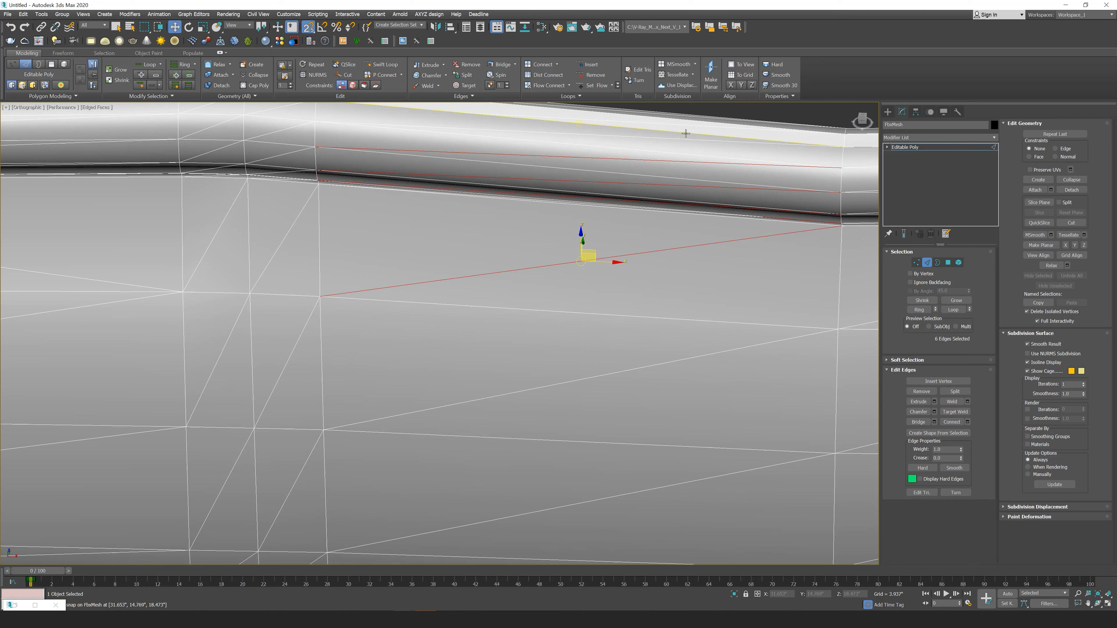
key(ctrl+BackSpace)
scroll(225, 263, down, 2)
alt+middle_drag(242, 254, 251, 246)
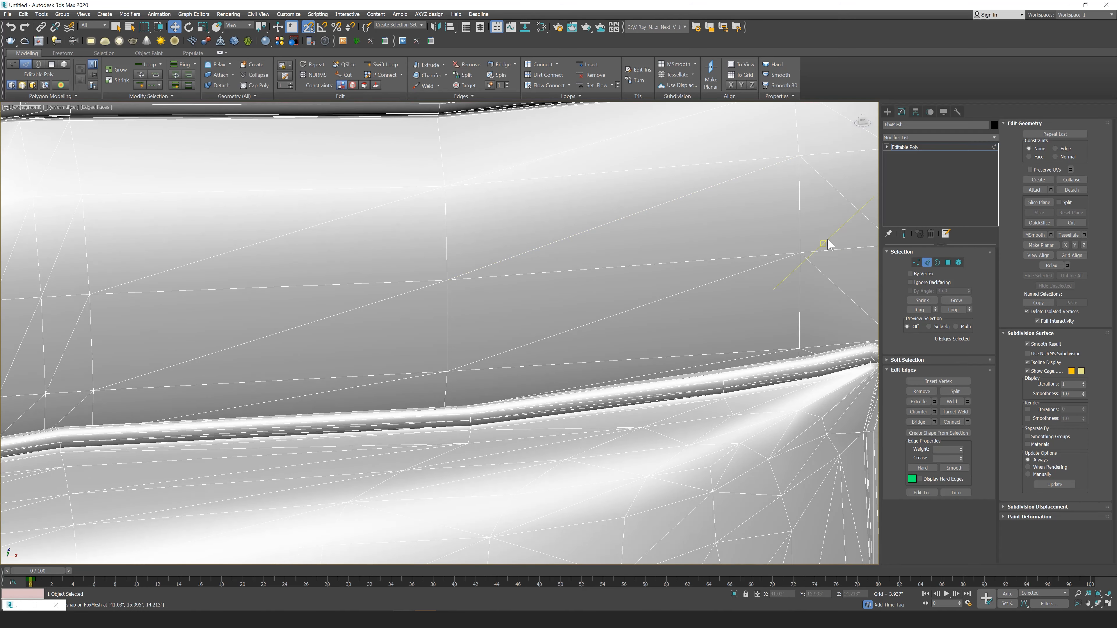
click(927, 262)
alt+middle_drag(321, 175, 396, 247)
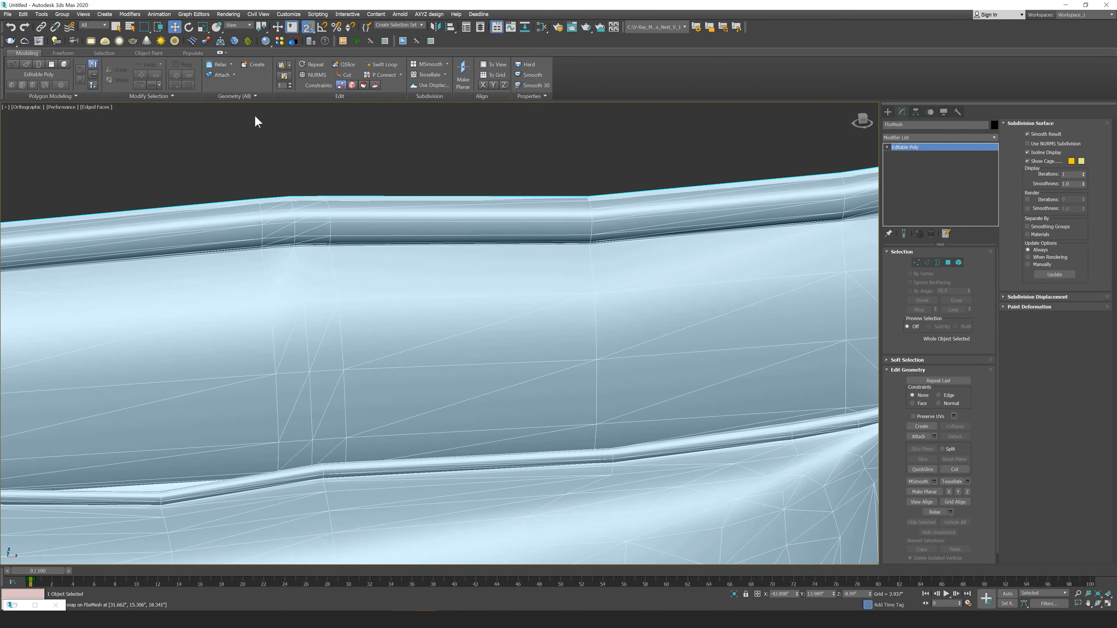
Apply Quadrify All to the whole sofa mesh and deselect it
click(226, 96)
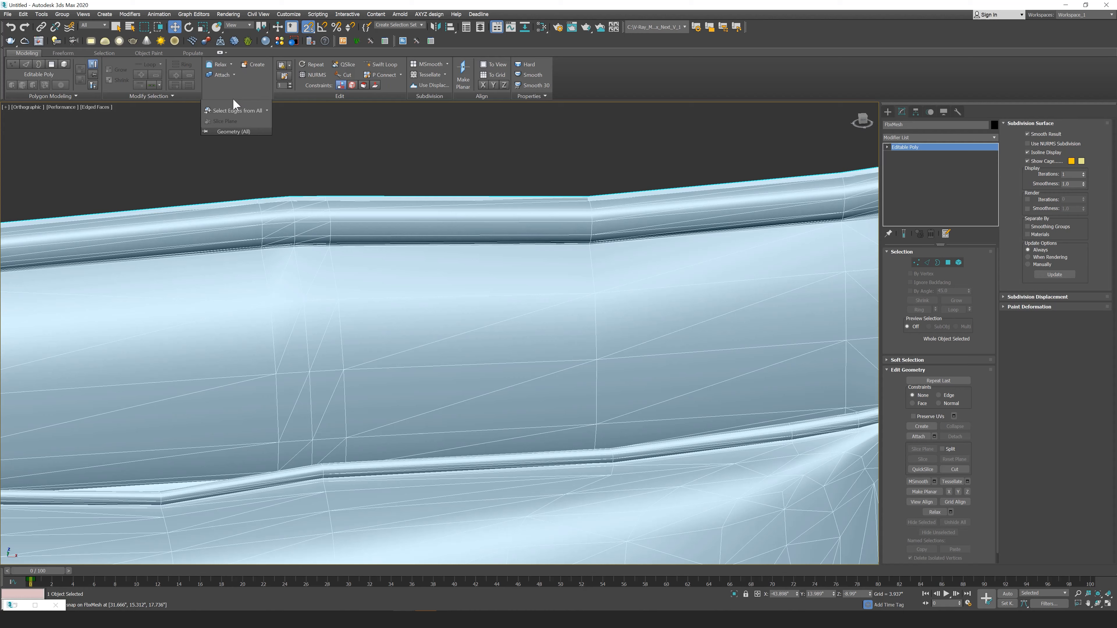
click(267, 111)
click(243, 121)
scroll(563, 210, down, 2)
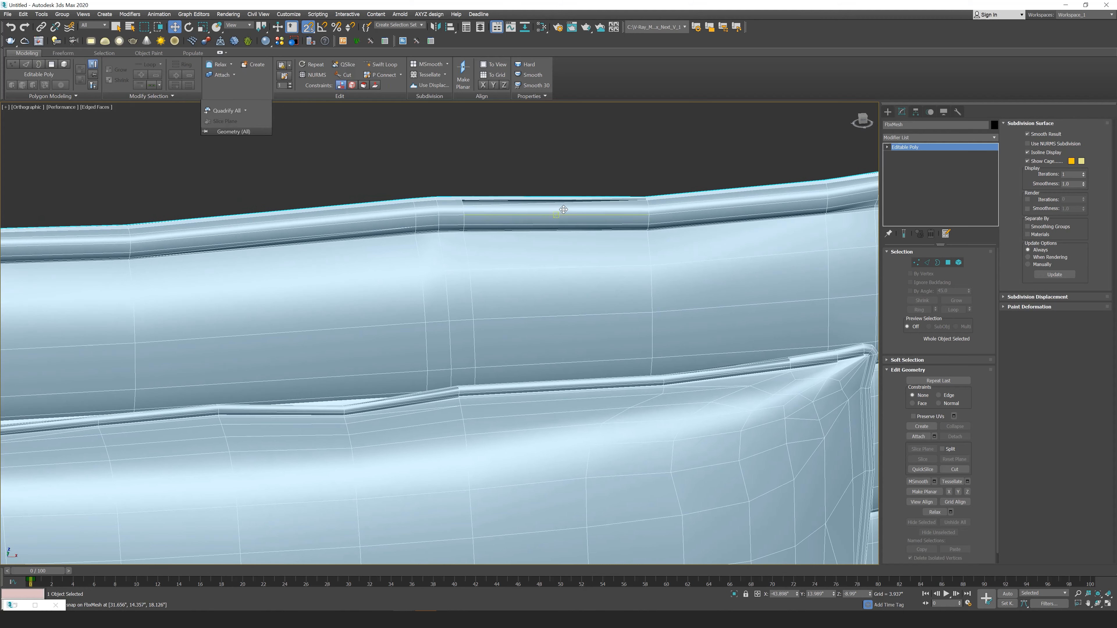
click(545, 176)
Cut a new diagonal edge between two vertices at the right cushion's lower corner, beside the gap between the cushions
scroll(545, 176, down, 5)
scroll(541, 352, up, 4)
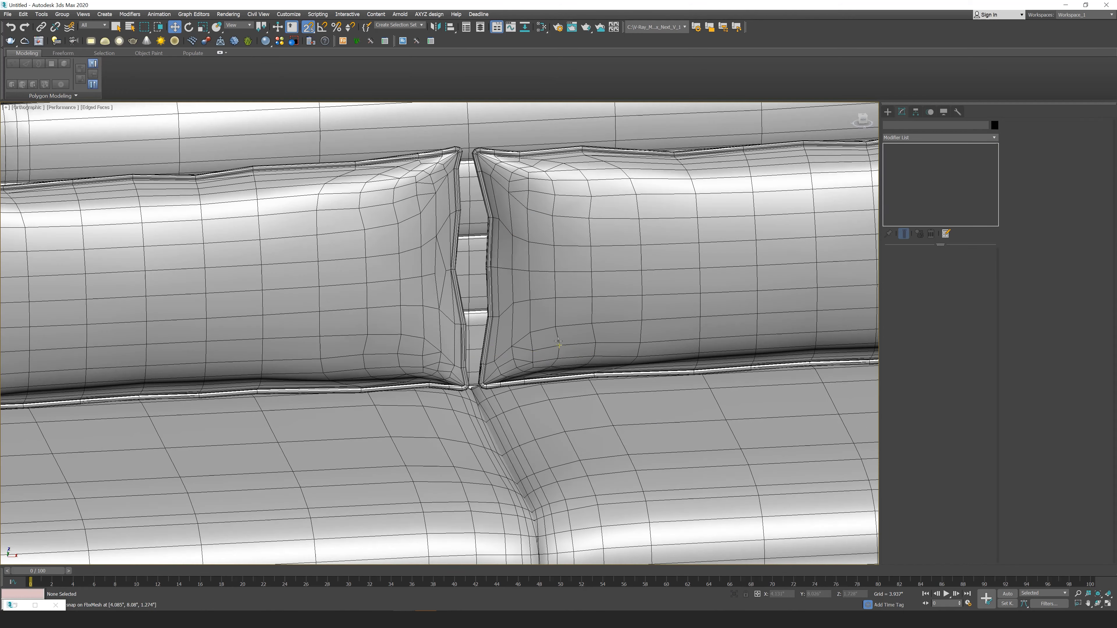
middle_drag(572, 287, 582, 270)
scroll(582, 270, up, 5)
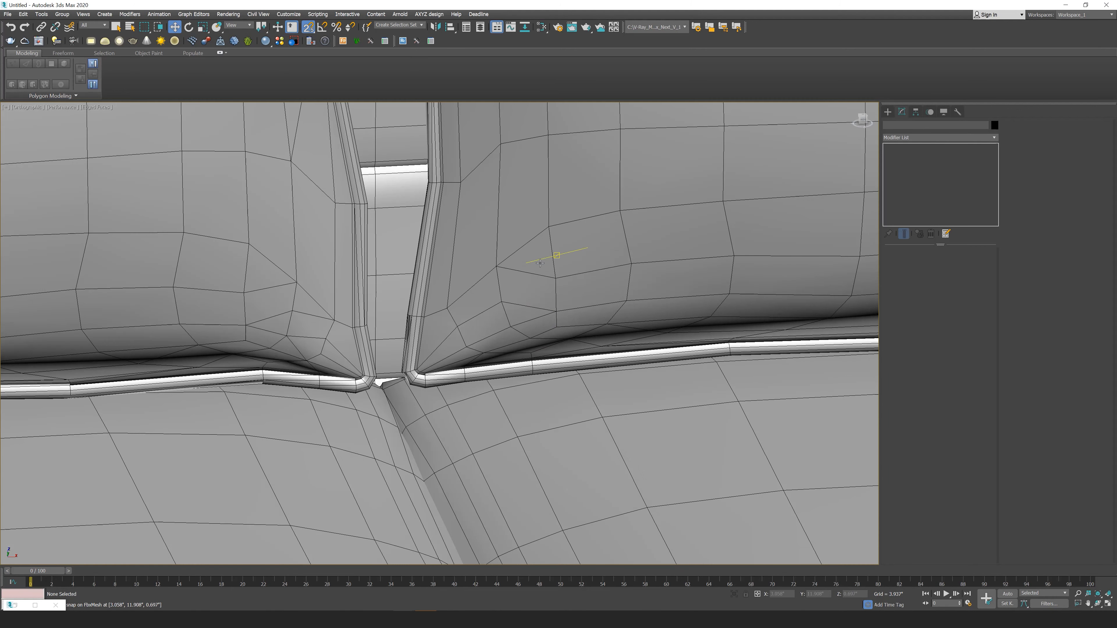
click(643, 250)
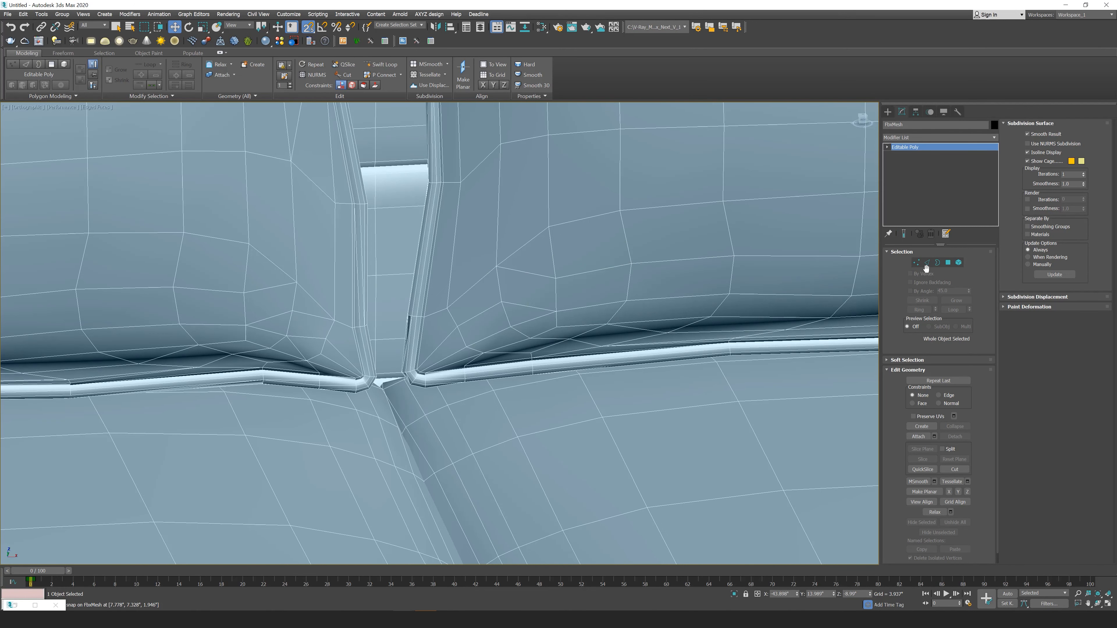
click(963, 470)
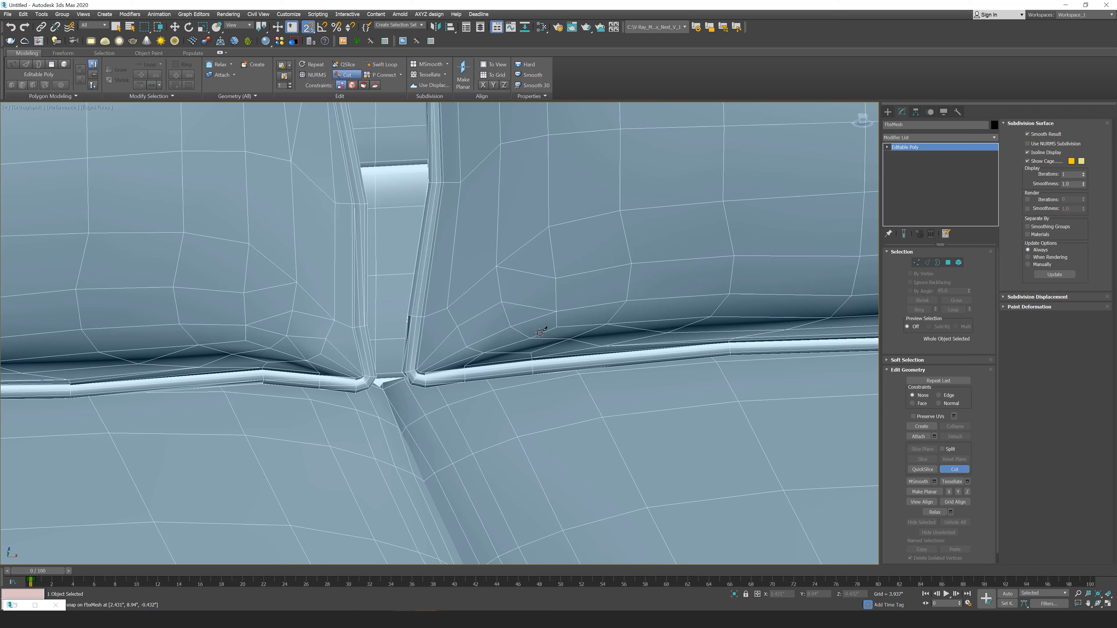
click(503, 302)
click(557, 278)
right_click(561, 260)
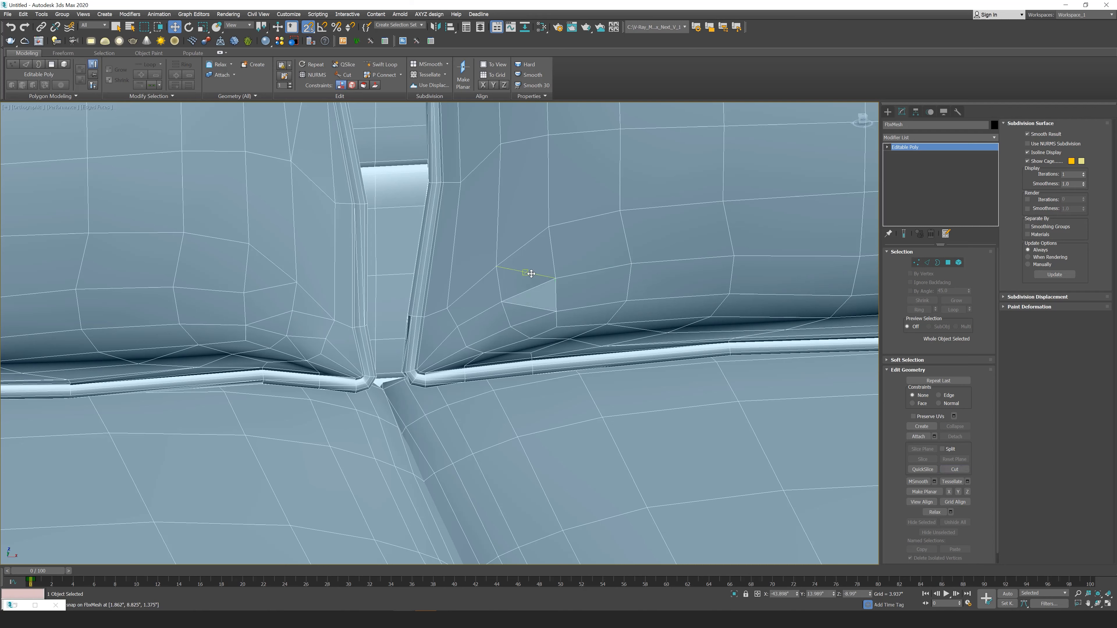
Remove the two edges on either side of the new cut on the right cushion and leave Edge level
click(927, 262)
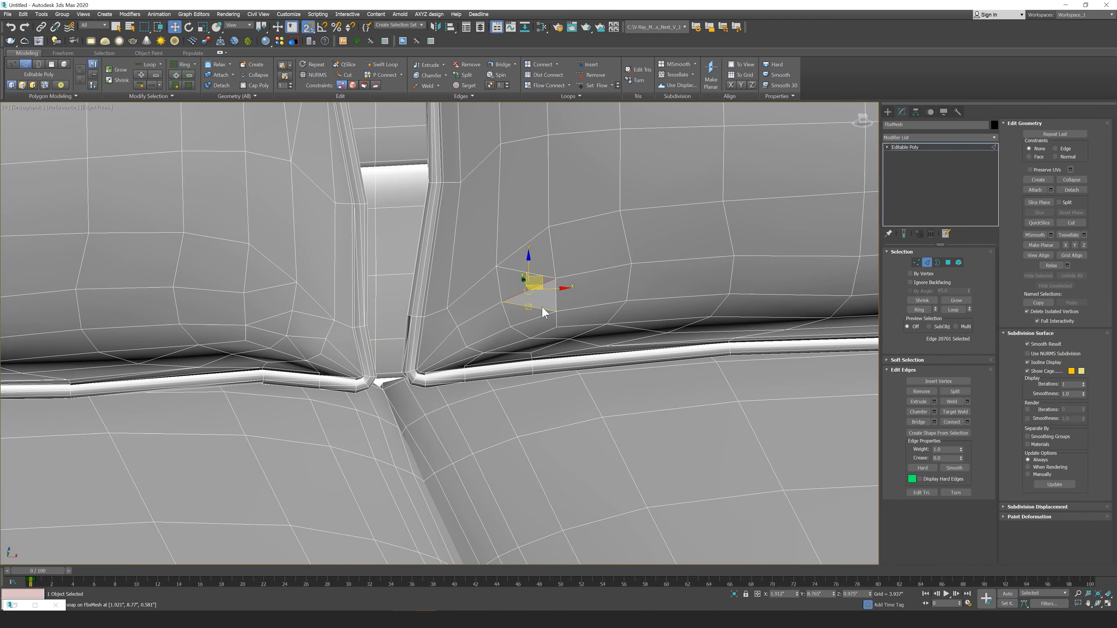
ctrl+click(545, 276)
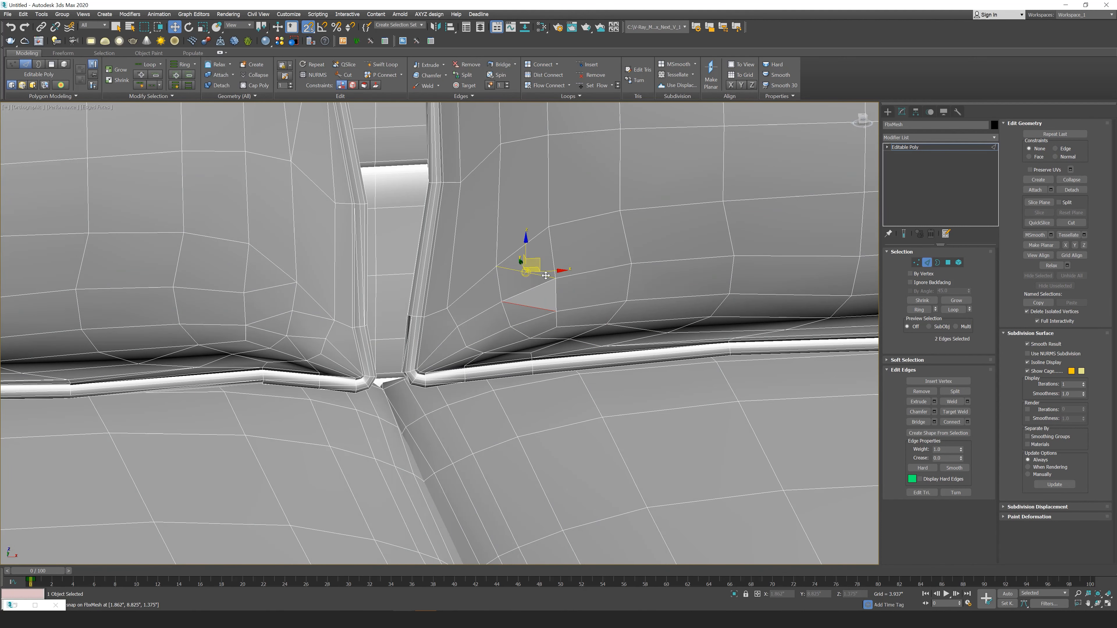
key(BackSpace)
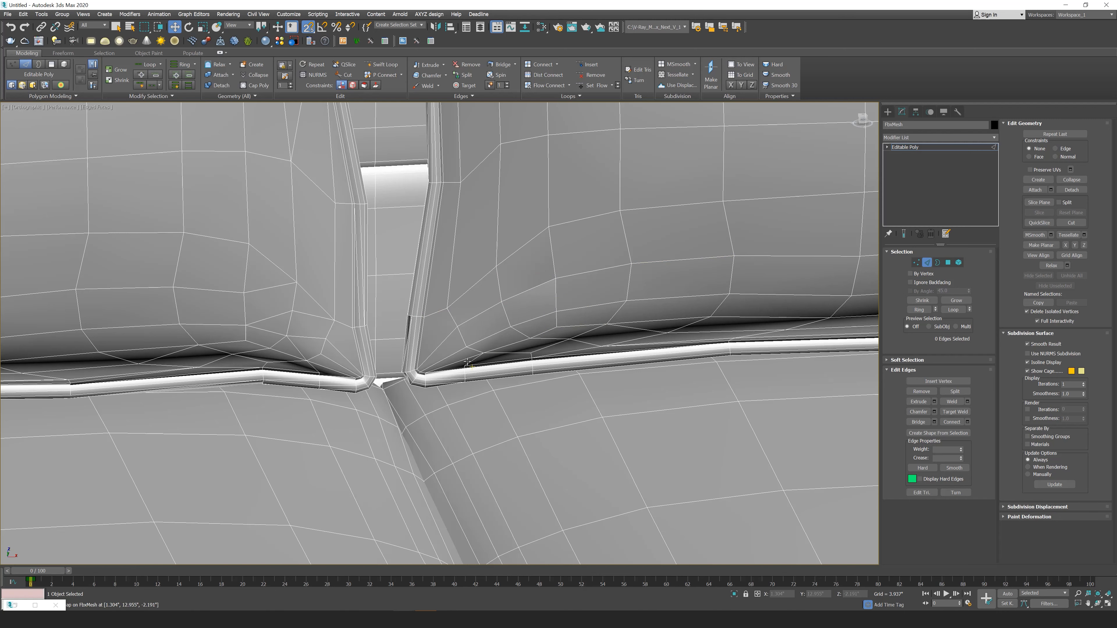
middle_drag(629, 339, 560, 353)
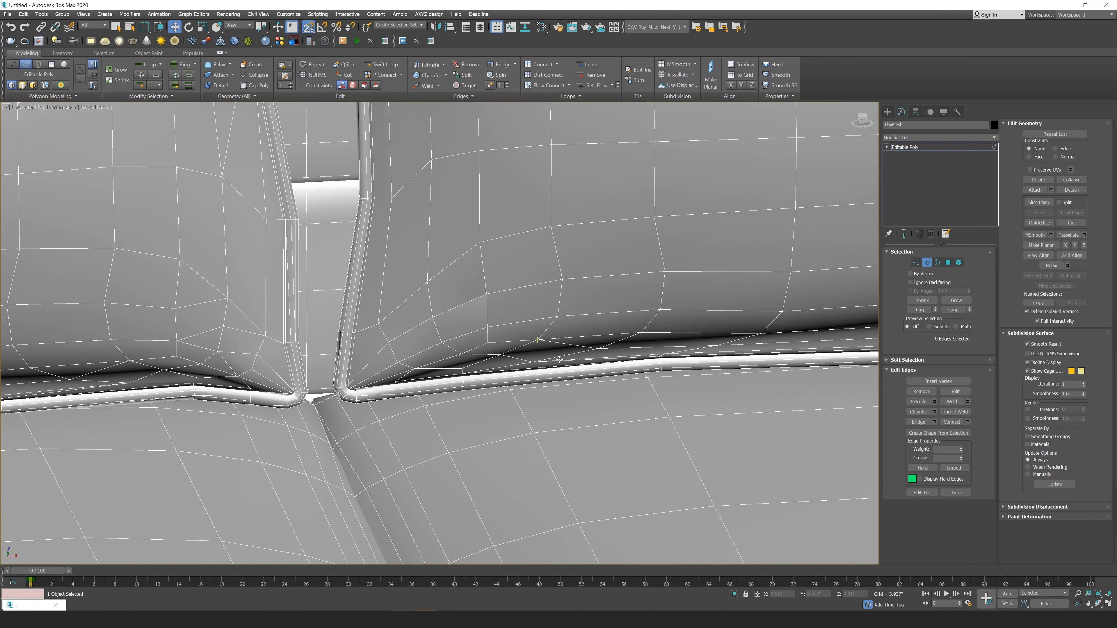
click(926, 263)
scroll(531, 326, down, 6)
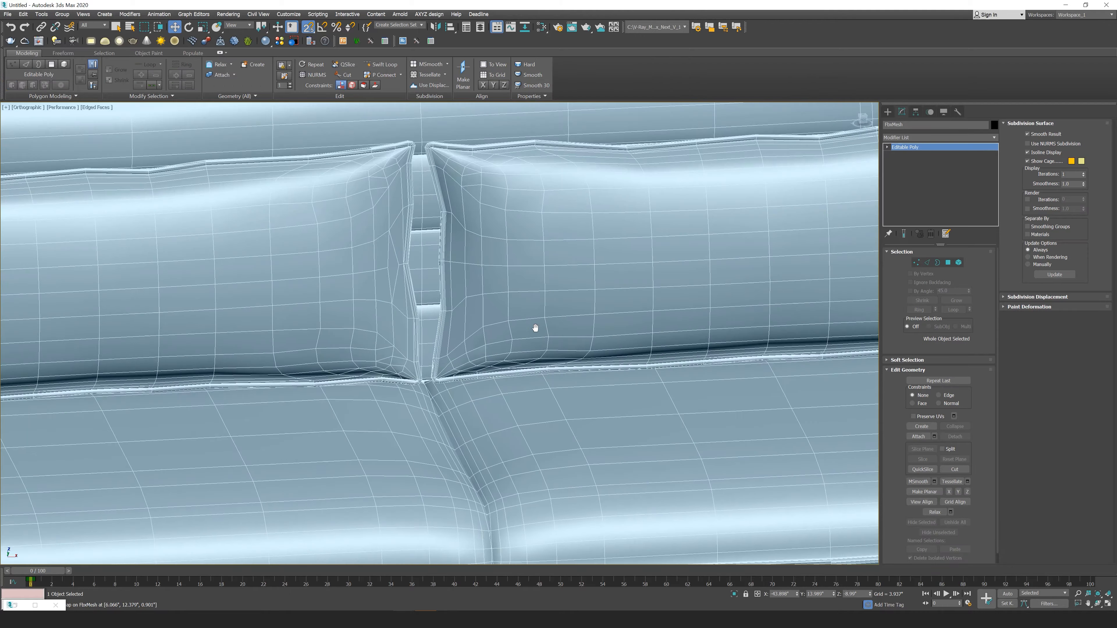
scroll(618, 305, down, 3)
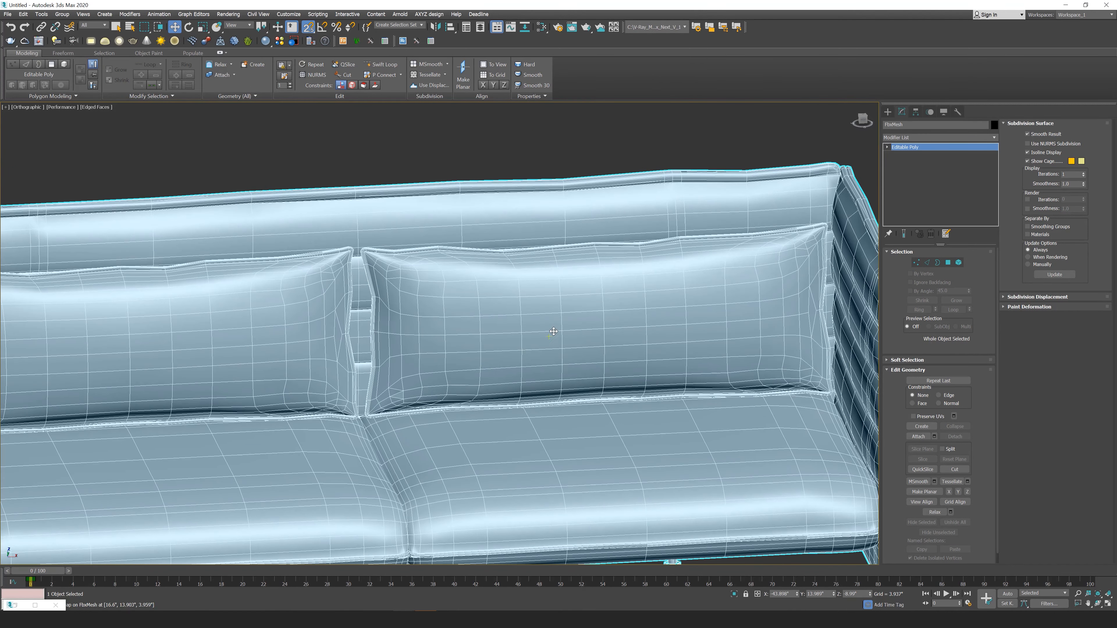
scroll(557, 310, down, 4)
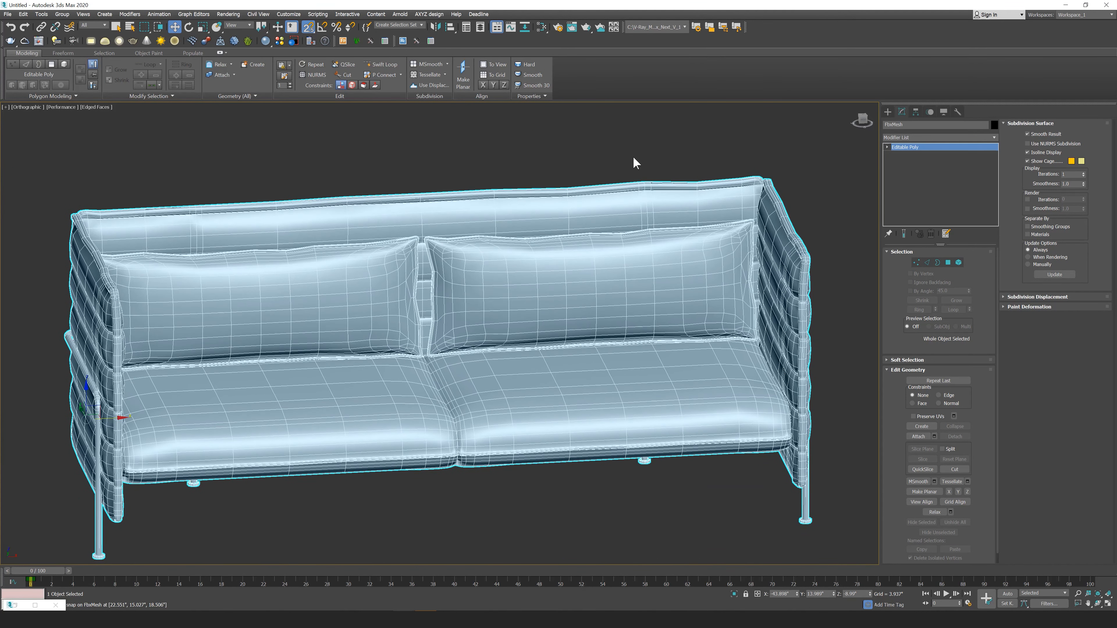
Switch the sofa mesh to Polygon level and select all four-sided polygons with the By Numeric selection
click(693, 146)
click(110, 53)
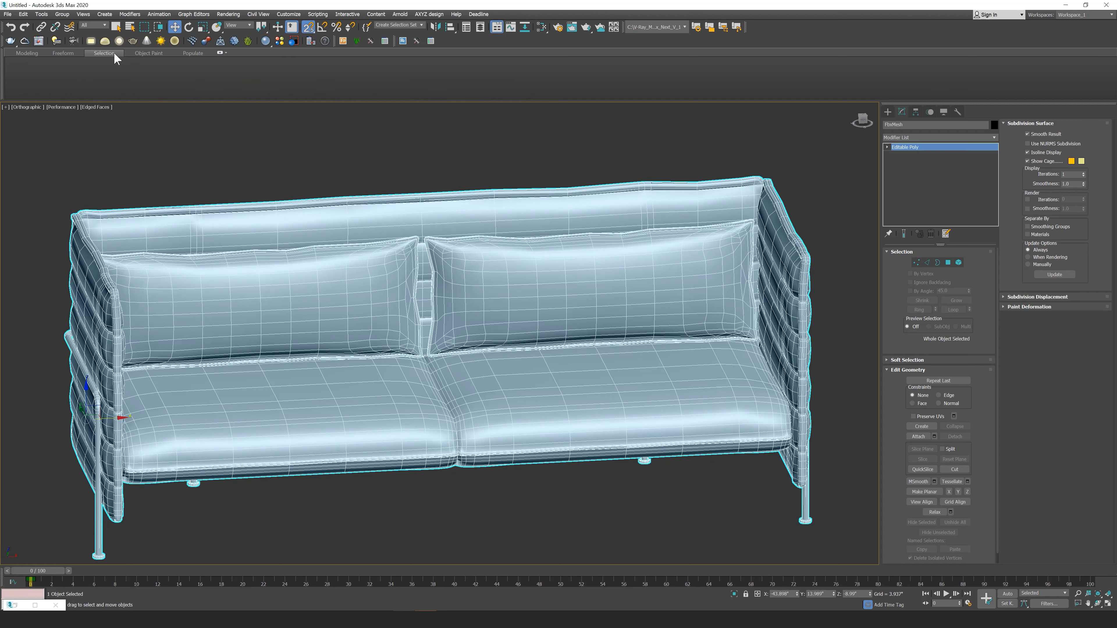
click(949, 263)
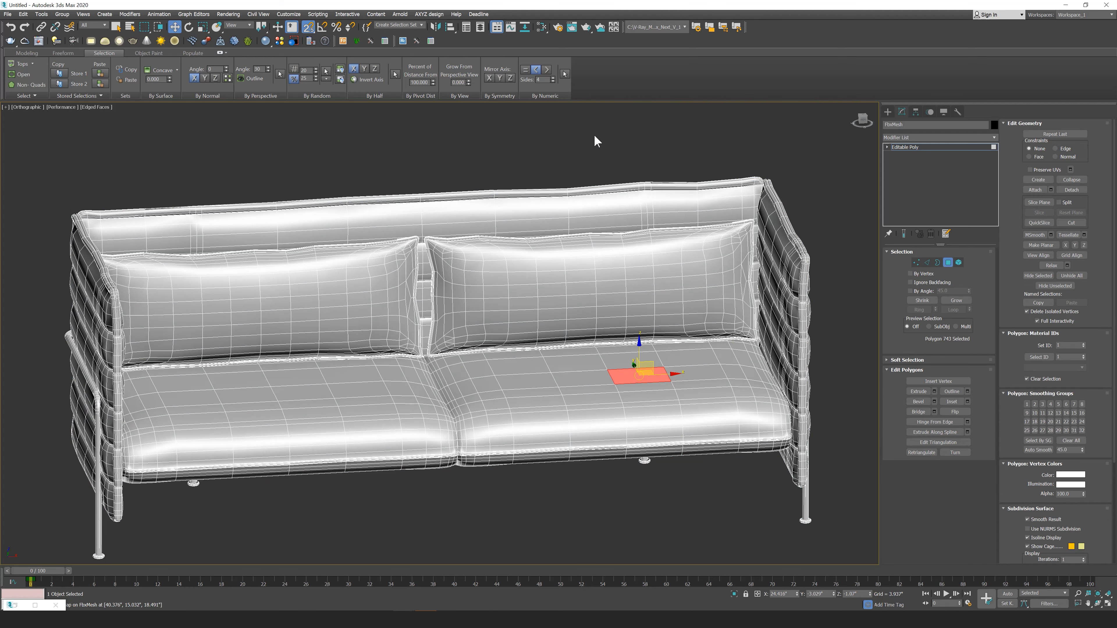
click(594, 136)
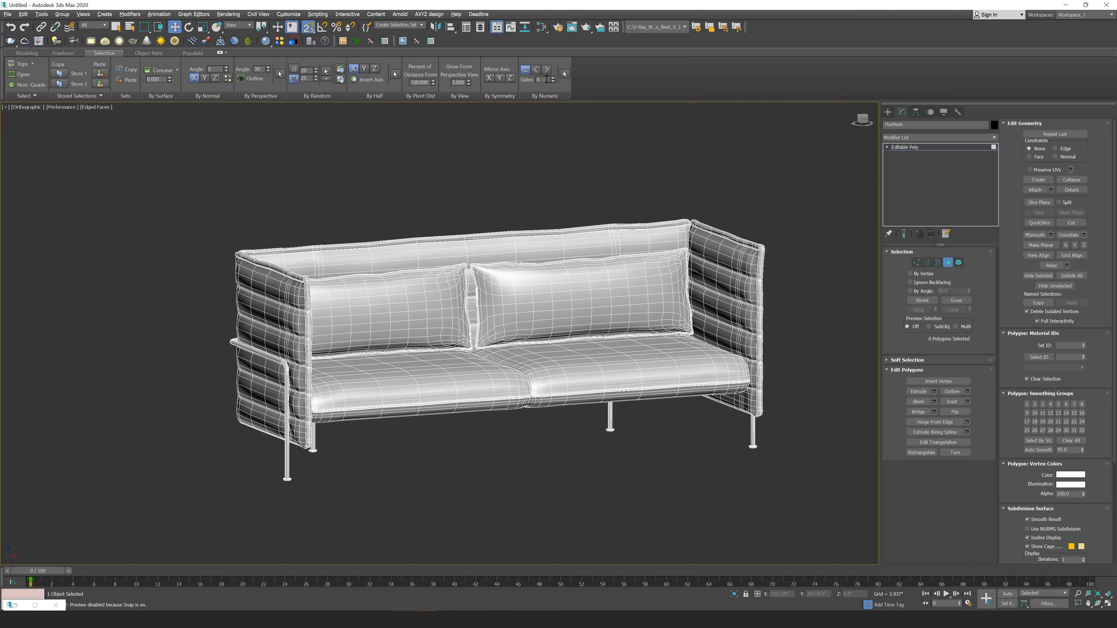
click(566, 75)
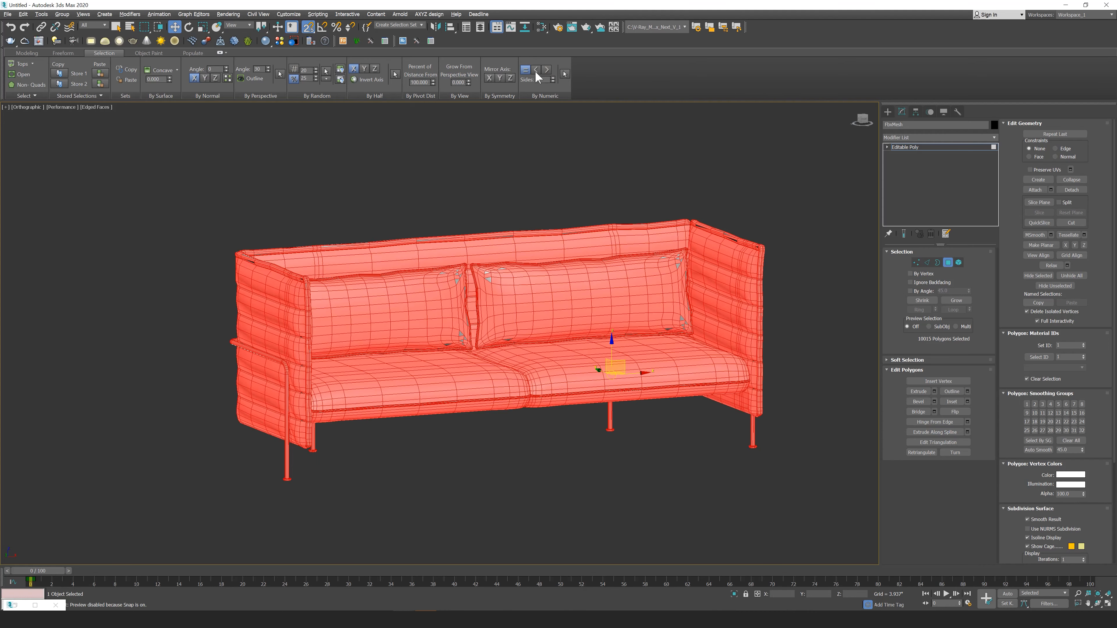
Select the polygons with fewer than four sides by number of sides, and check for polygons with more than four sides
click(536, 69)
click(566, 74)
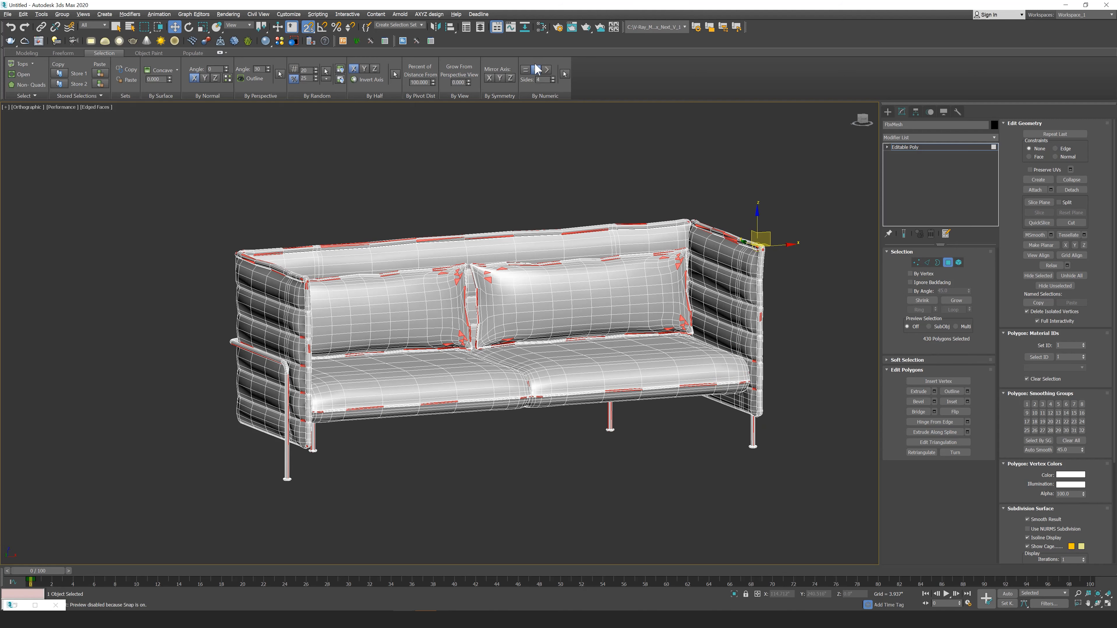
click(565, 74)
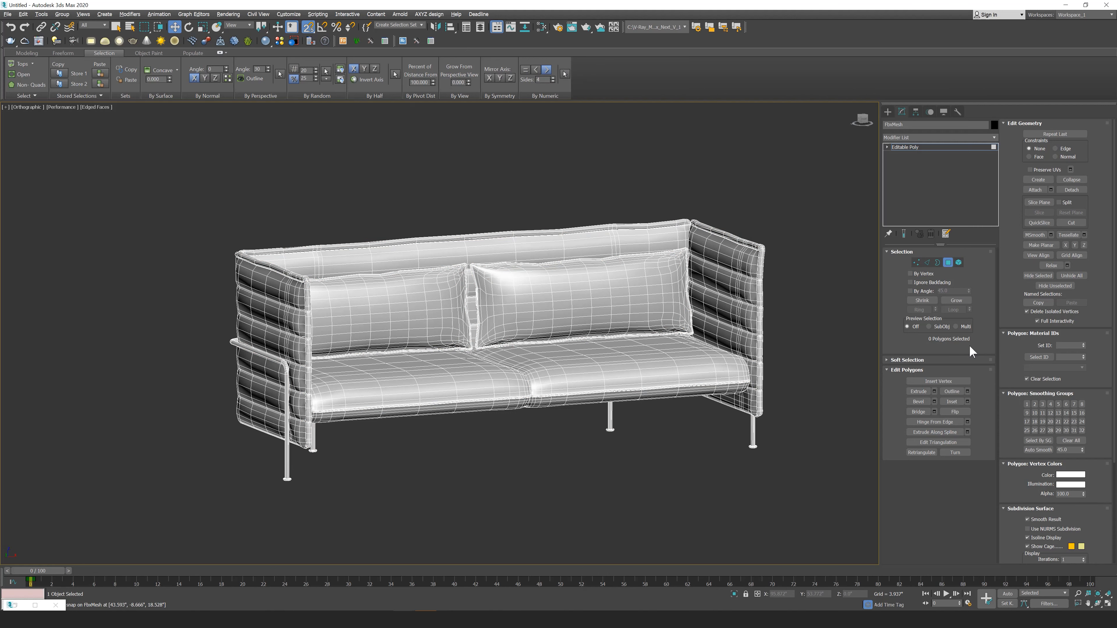
Reselect the polygons with fewer than four sides and examine them along the piping and around the cushion corners
key(z)
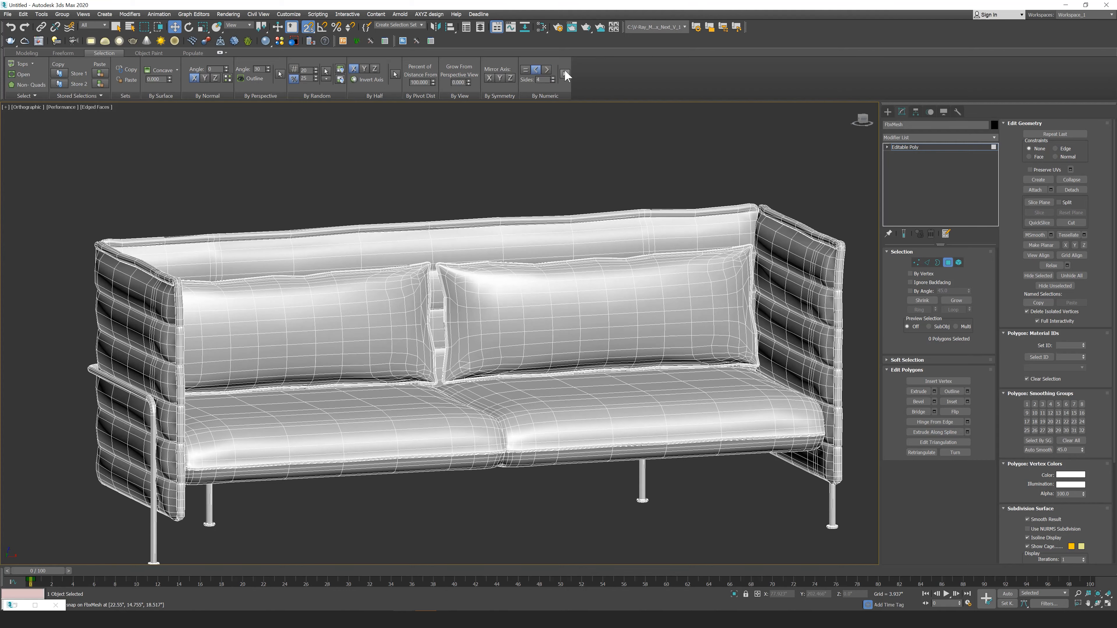
click(566, 74)
alt+middle_drag(677, 194, 700, 185)
scroll(696, 205, up, 5)
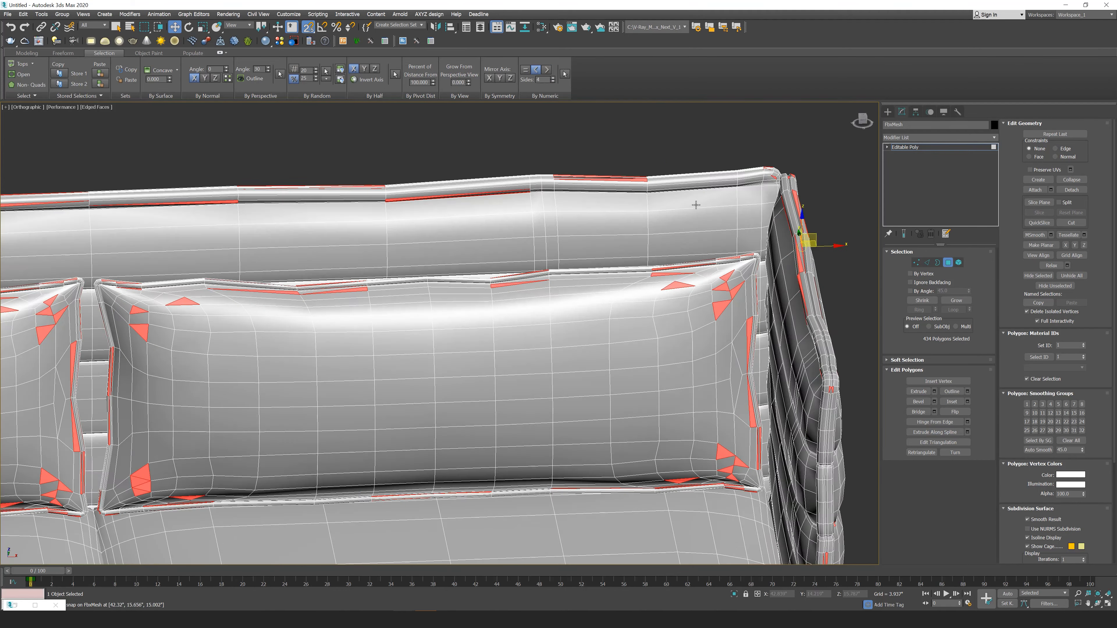
scroll(567, 198, down, 2)
alt+middle_drag(567, 198, 616, 185)
scroll(620, 272, up, 5)
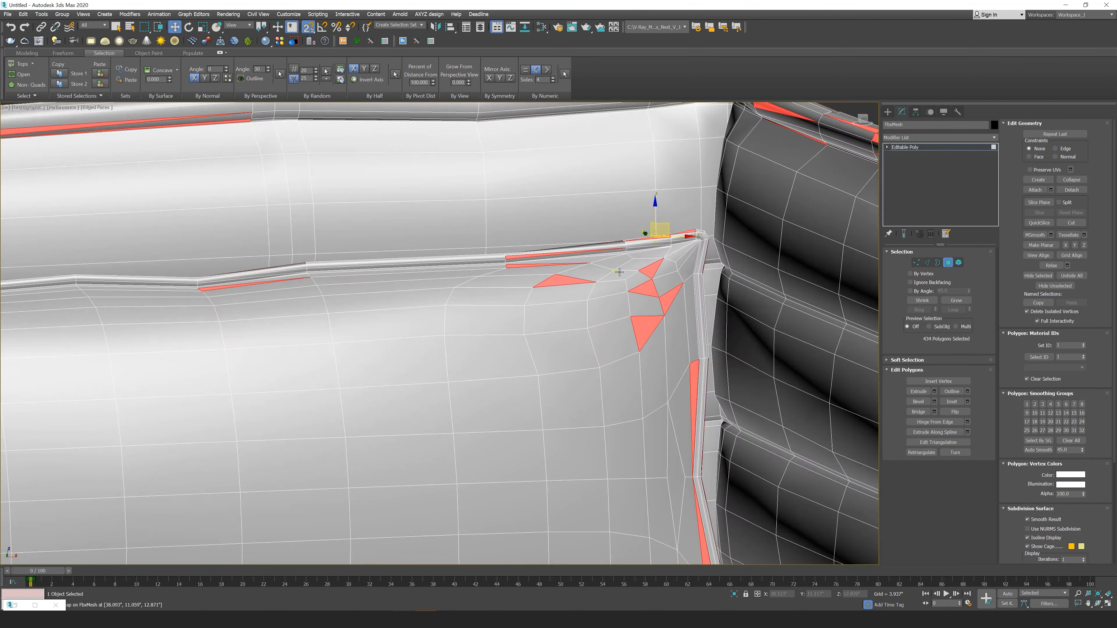
scroll(619, 272, down, 5)
middle_drag(620, 272, 791, 211)
scroll(238, 414, up, 2)
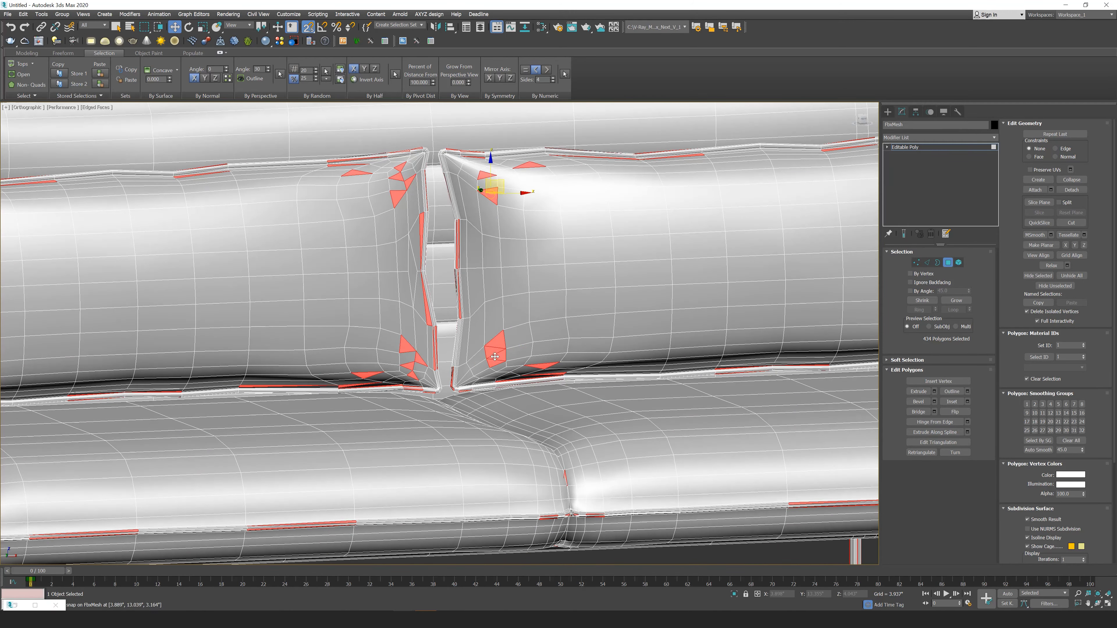
Examine the selected non-quad polygons across the right back cushion, the backrest piping and the lower corners between the two cushions
scroll(504, 367, up, 5)
scroll(505, 367, down, 6)
alt+middle_drag(543, 207, 416, 233)
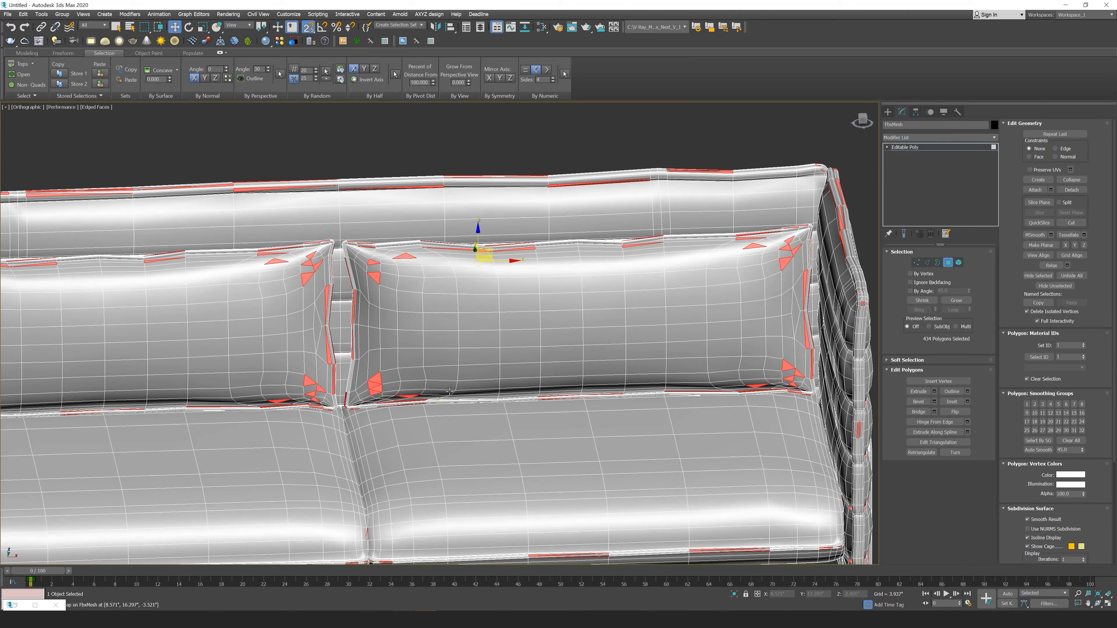
middle_drag(445, 396, 460, 380)
scroll(842, 207, up, 3)
scroll(715, 251, down, 3)
middle_drag(702, 260, 836, 215)
alt+middle_drag(715, 298, 725, 272)
scroll(726, 272, up, 4)
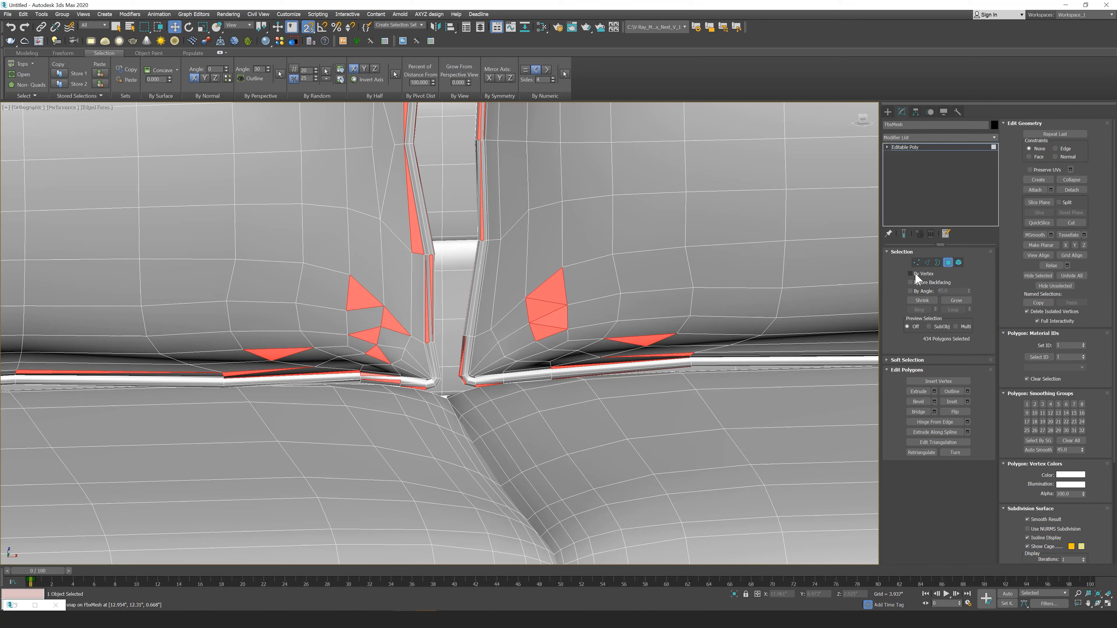
Switch the sofa mesh to Edge level and inspect the edge flow on the back cushions and the whole sofa
click(927, 263)
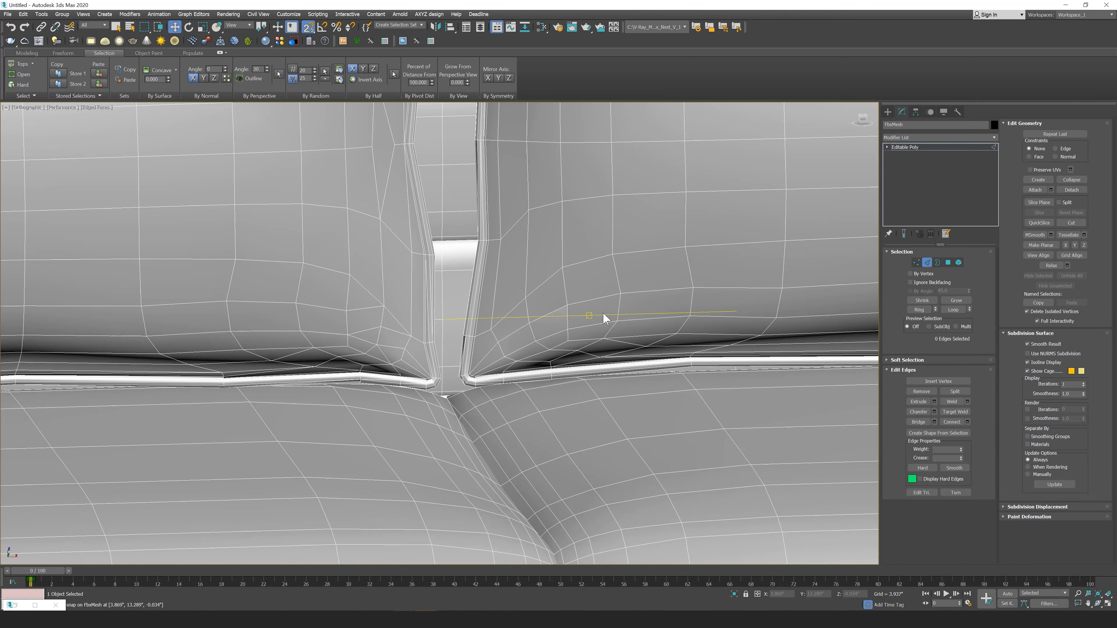
scroll(495, 334, down, 3)
middle_drag(826, 173, 756, 261)
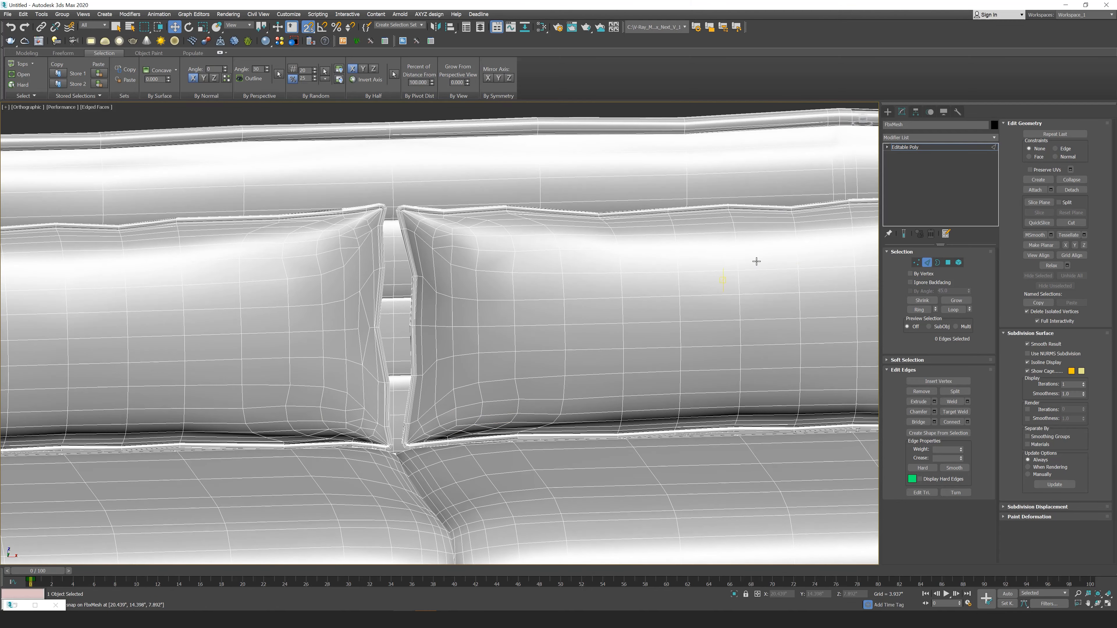
scroll(743, 261, down, 3)
scroll(668, 301, up, 2)
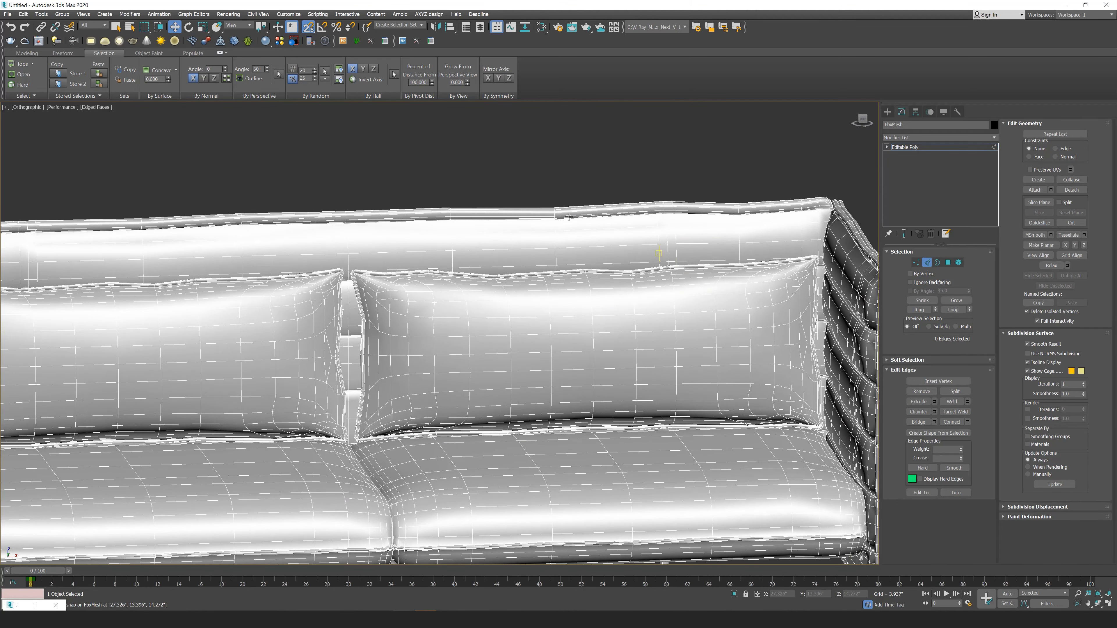
scroll(534, 215, down, 2)
middle_drag(572, 226, 641, 204)
scroll(621, 207, down, 2)
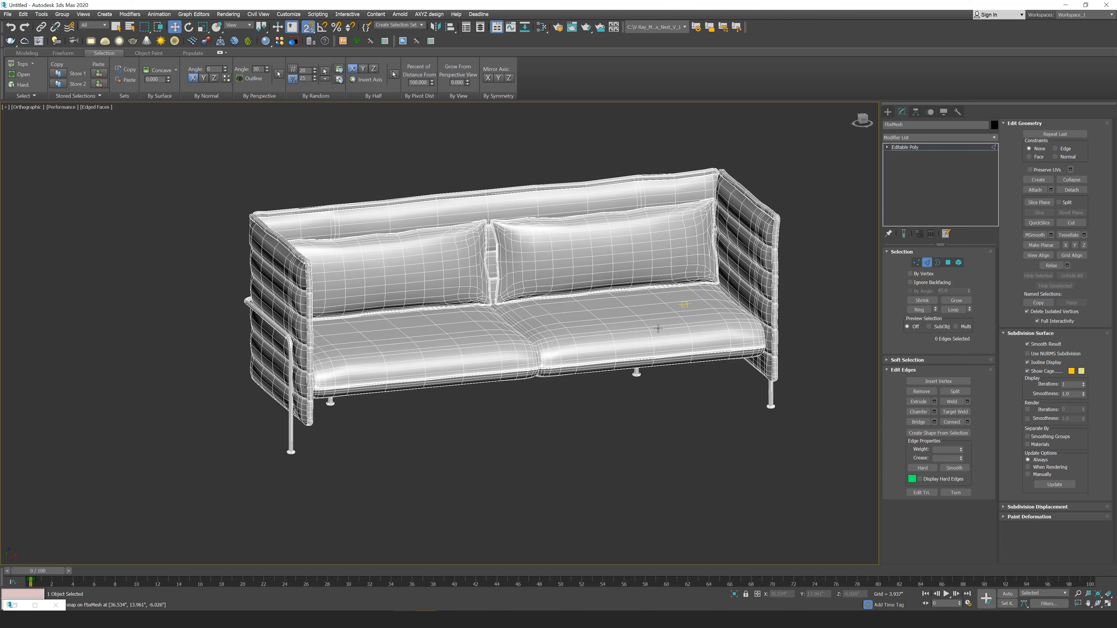
middle_drag(813, 298, 818, 326)
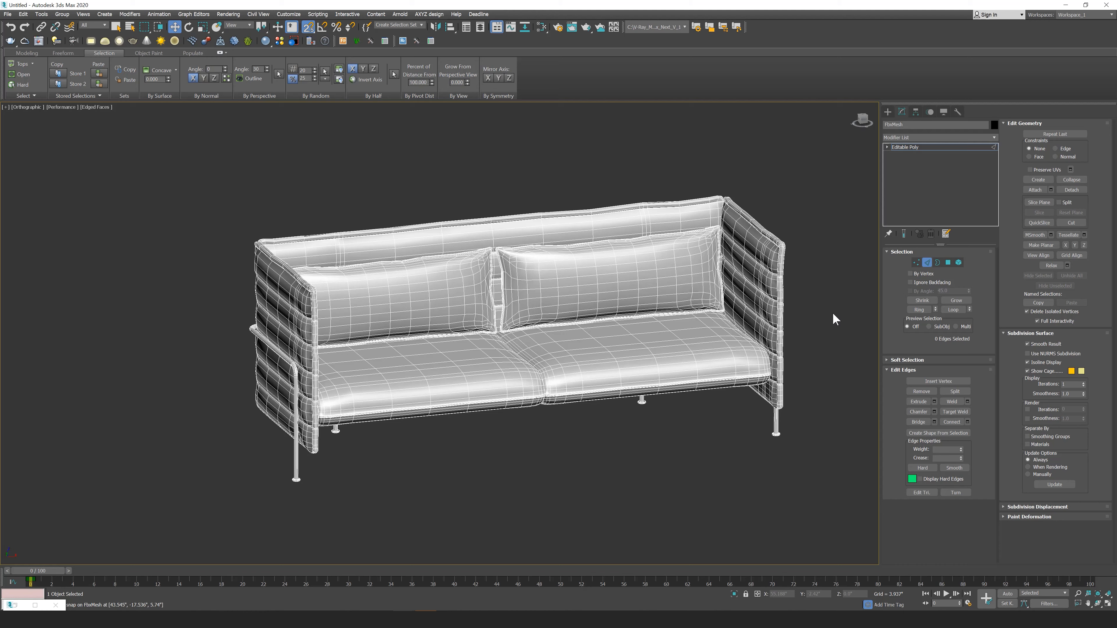
alt+middle_drag(820, 316, 808, 329)
scroll(816, 321, up, 2)
scroll(816, 321, down, 2)
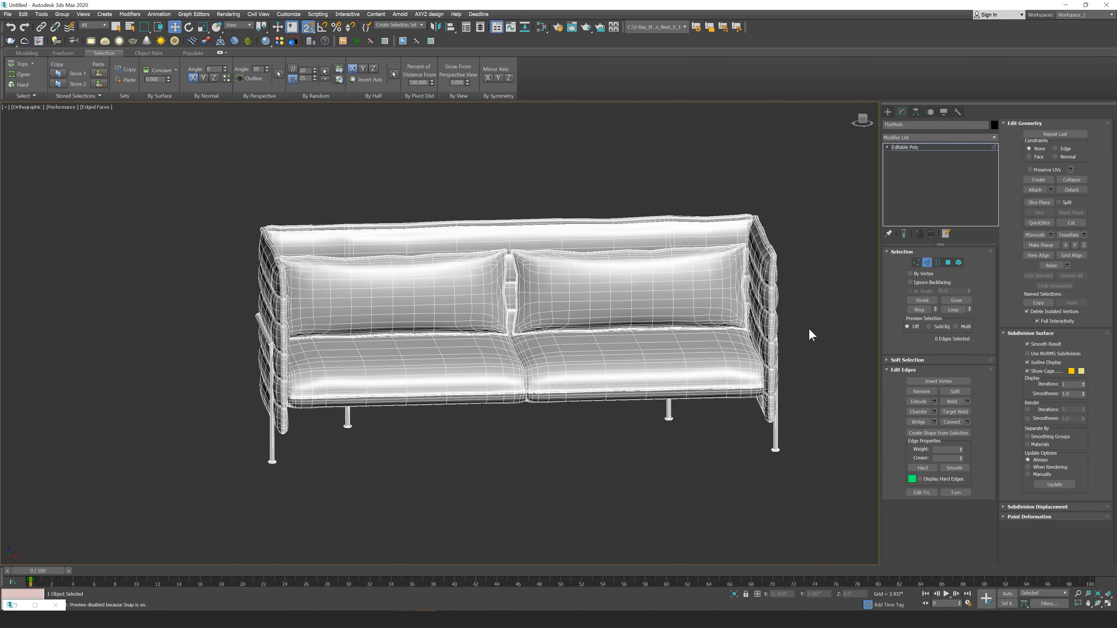